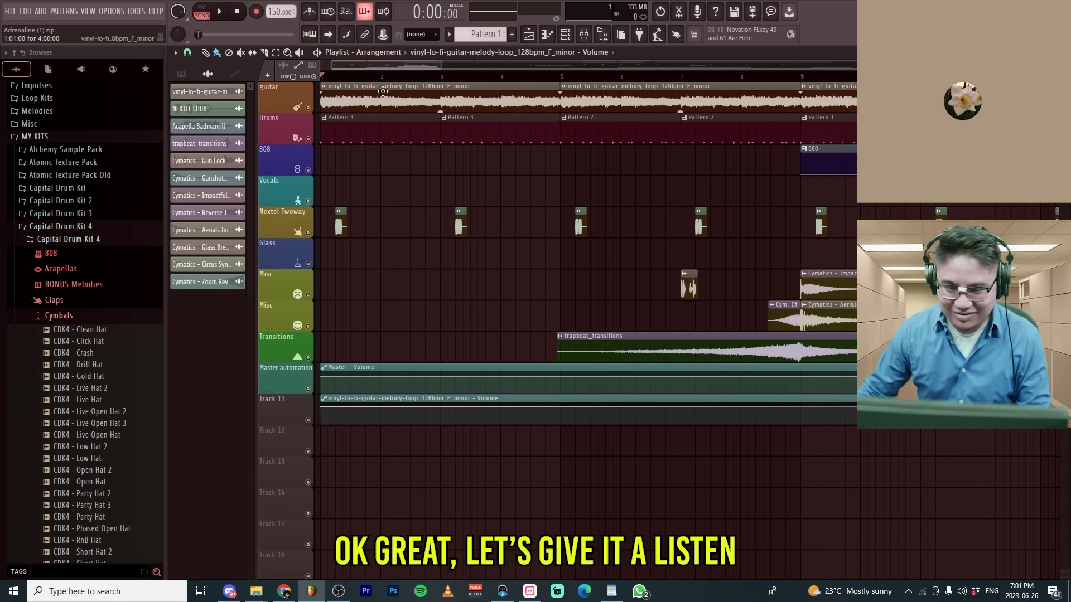
- Play the client's beat to hear how it sounds
{"action": "key", "text": "space"}
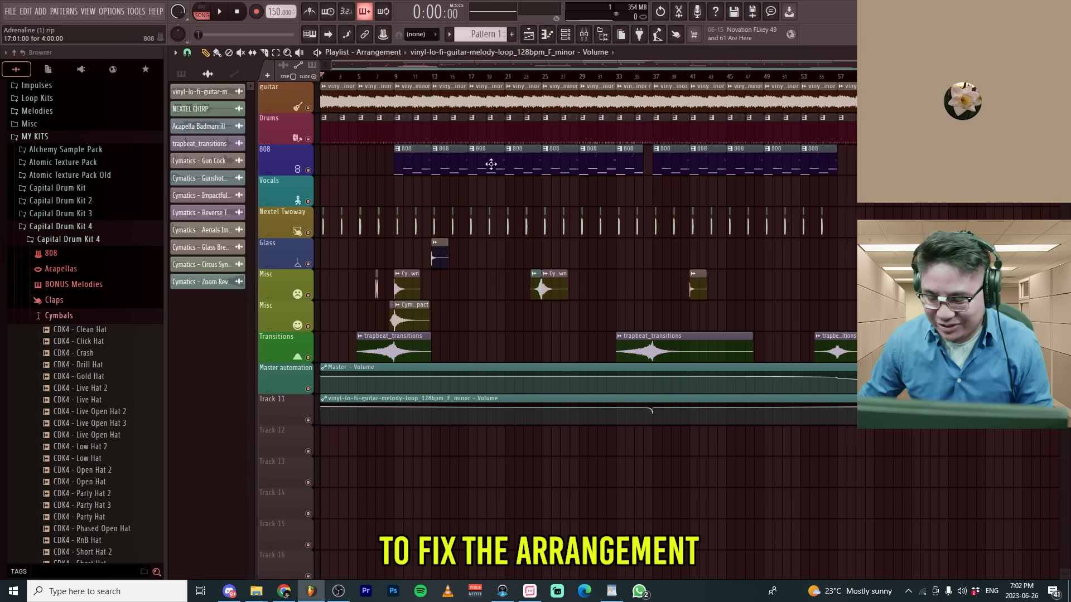
{"action": "scroll", "coordinate": [350, 185], "scroll_direction": "up", "scroll_amount": 3}
{"action": "scroll", "coordinate": [107, 74], "scroll_direction": "down", "scroll_amount": 3}
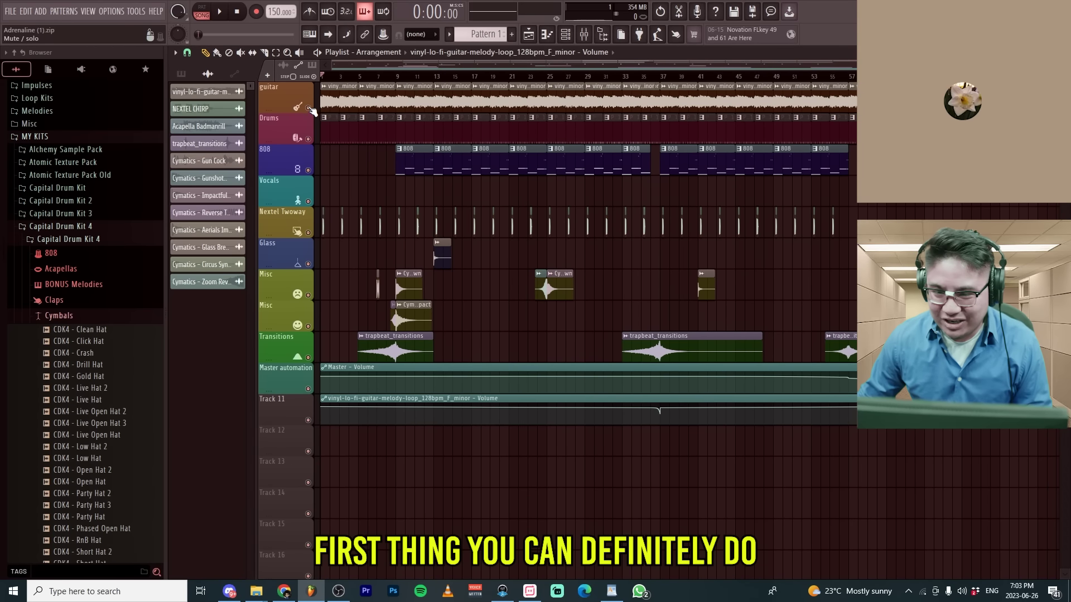
- Solo the guitar track, select all its clips, and add an EQ high cut
{"action": "right_click", "coordinate": [310, 109]}
{"action": "scroll", "coordinate": [291, 140], "scroll_direction": "up", "scroll_amount": 3}
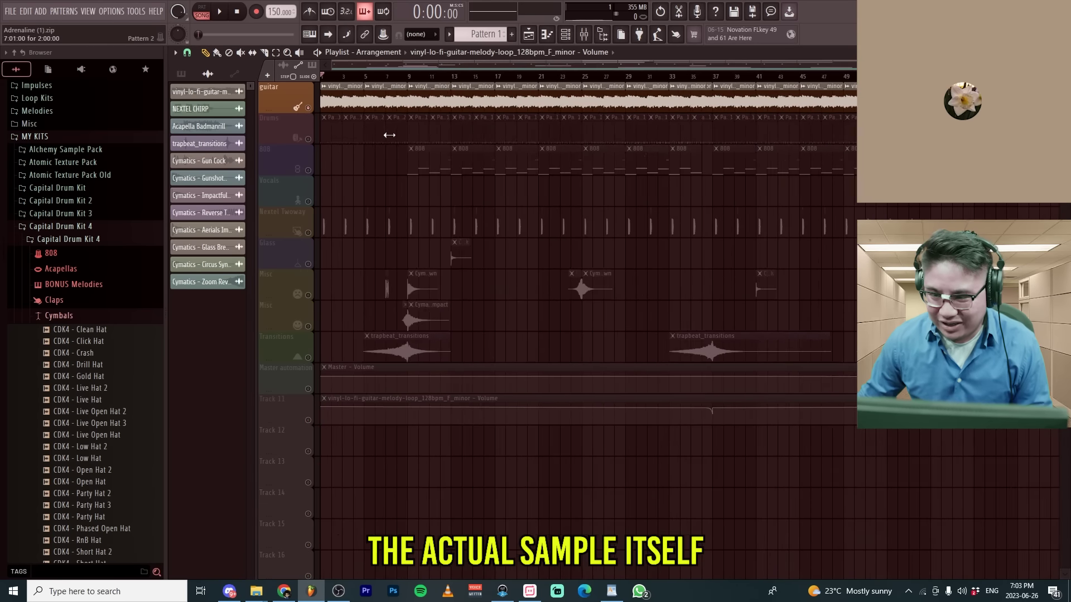
{"action": "left_click_drag", "start_coordinate": [329, 97], "coordinate": [686, 107]}
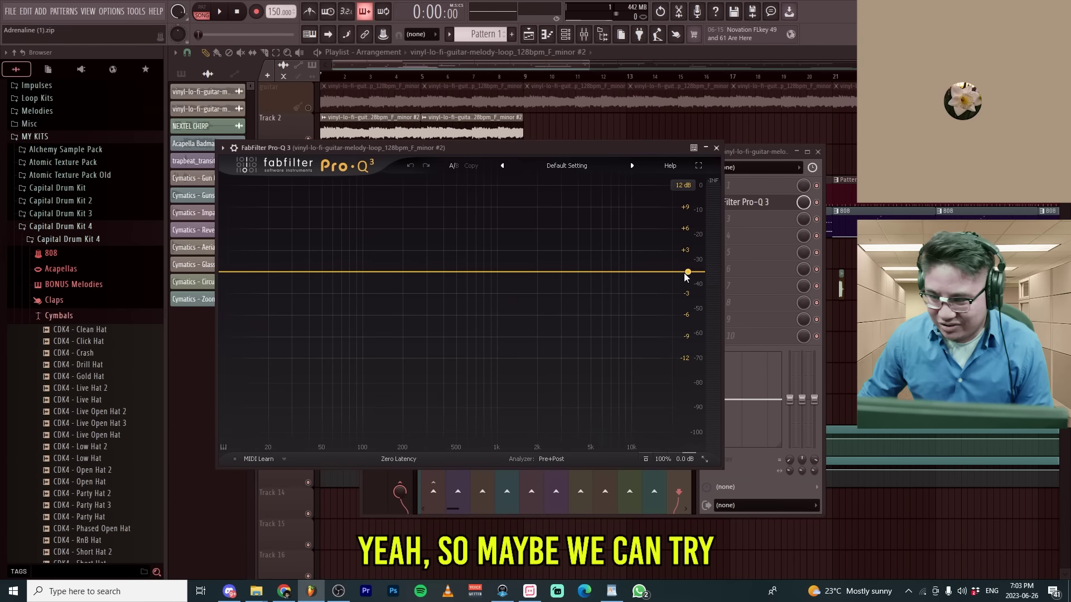
{"action": "left_click", "coordinate": [621, 271]}
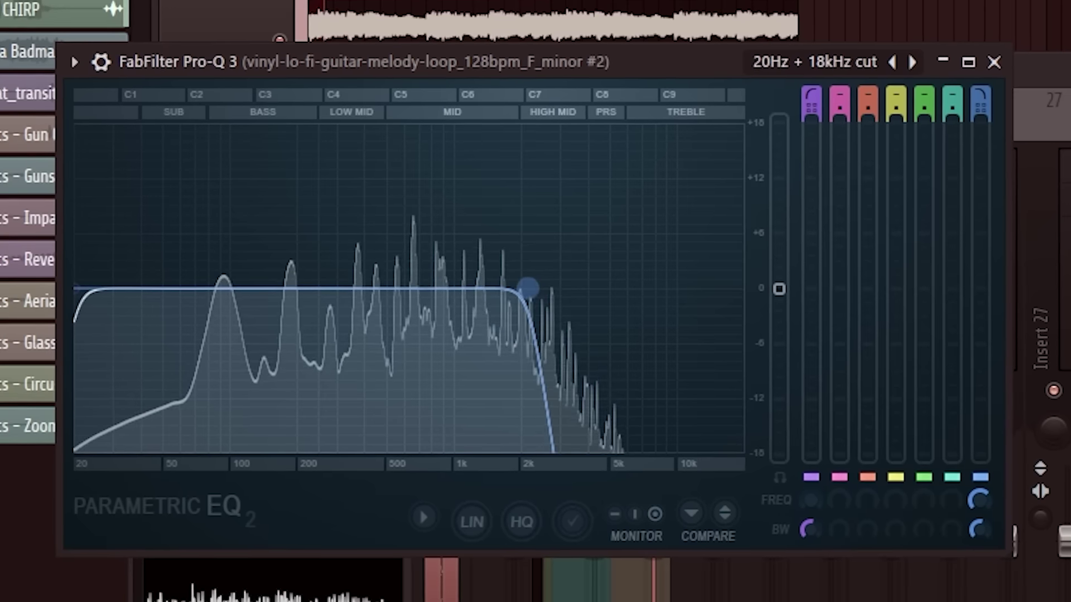
{"action": "left_click_drag", "start_coordinate": [526, 287], "coordinate": [581, 286]}
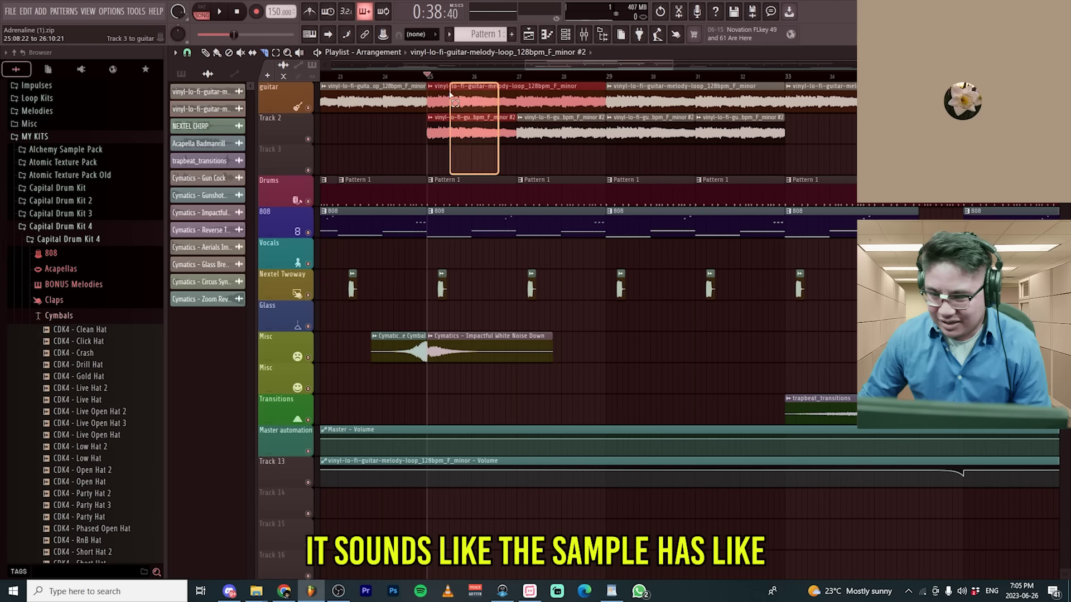
- Reposition the Track 2 guitar copy, shifting it later and then back earlier
{"action": "scroll", "coordinate": [514, 133], "scroll_direction": "up", "scroll_amount": 2}
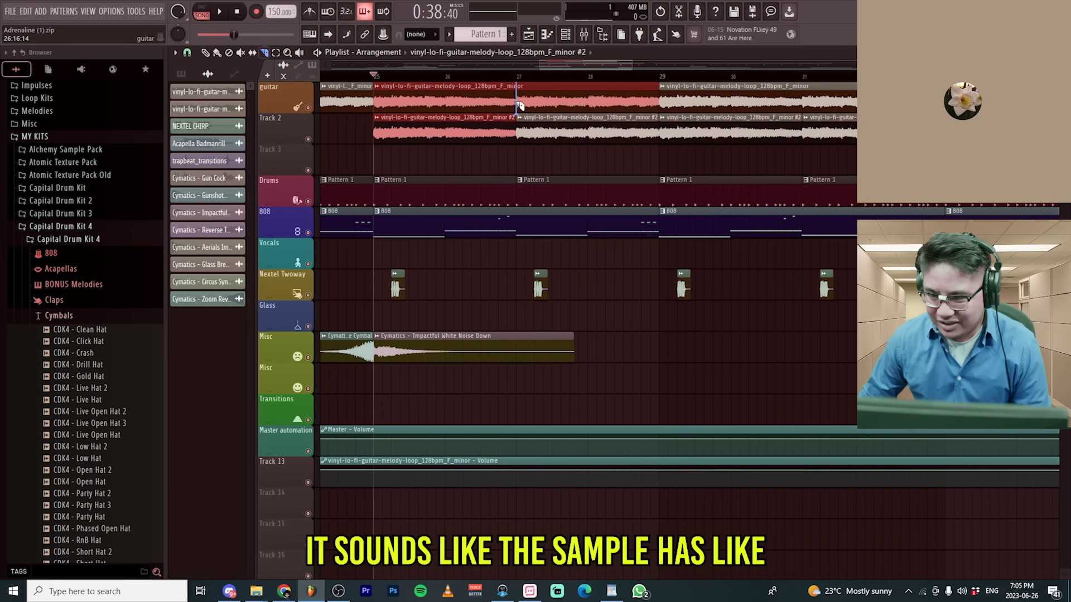
{"action": "left_click", "coordinate": [547, 151]}
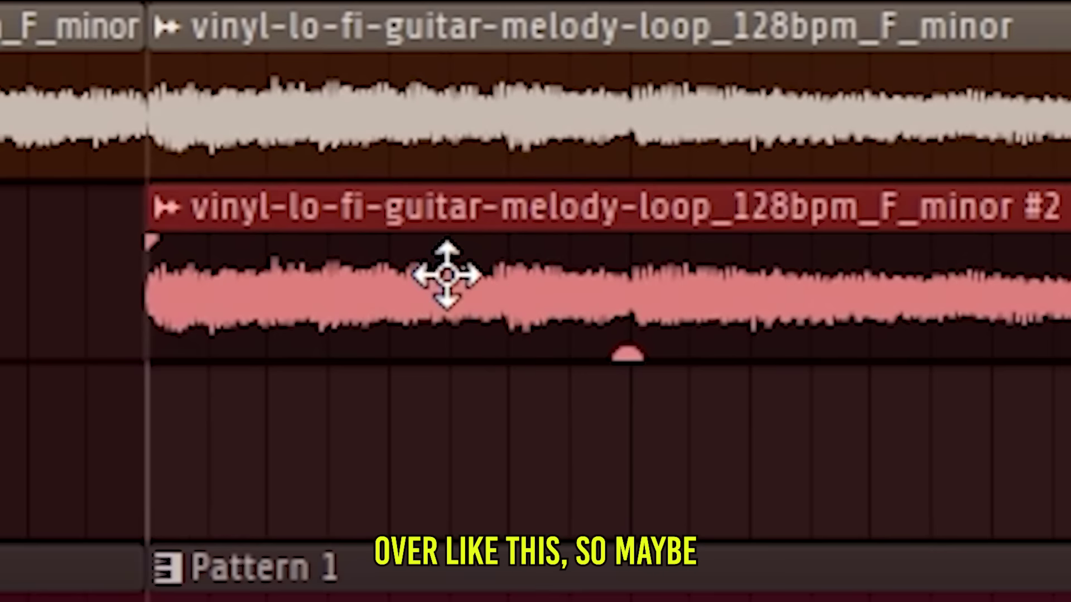
{"action": "left_click_drag", "start_coordinate": [423, 127], "coordinate": [472, 118]}
{"action": "left_click_drag", "start_coordinate": [535, 210], "coordinate": [304, 210]}
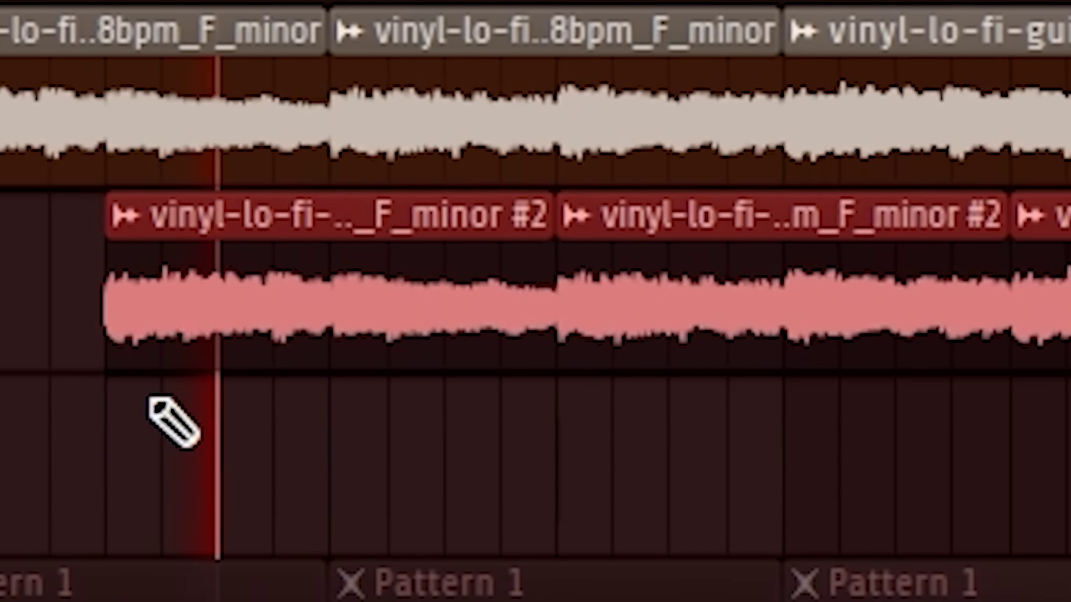
{"action": "left_click", "coordinate": [408, 151]}
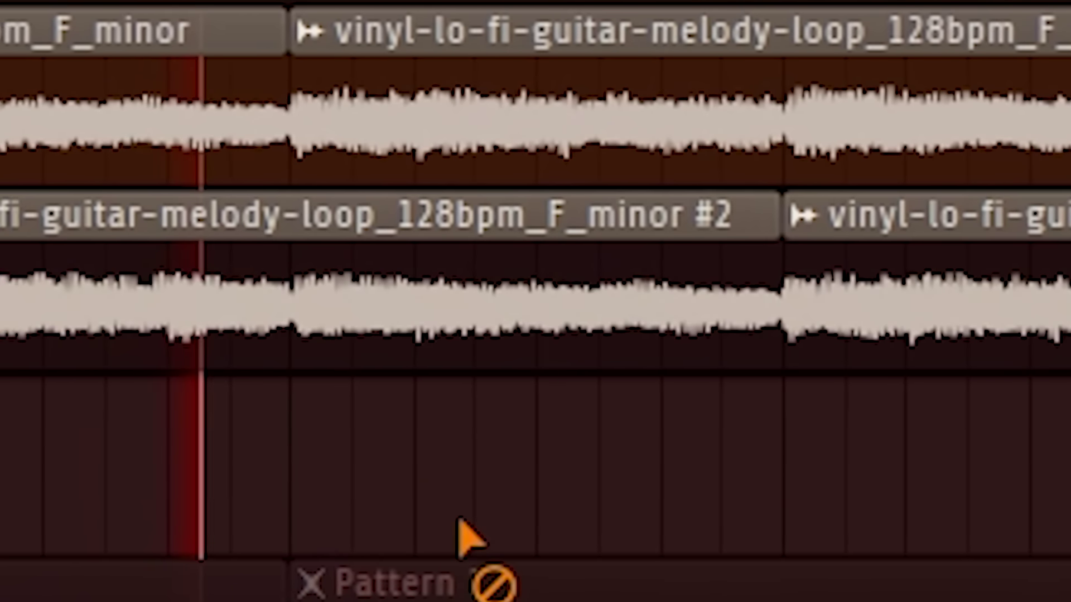
- Slice the Track 2 clip, delete the extra bar 29–30 half, and snap it to bar 37
{"action": "key", "text": "c"}
{"action": "left_click", "coordinate": [211, 327]}
{"action": "right_click", "coordinate": [445, 304]}
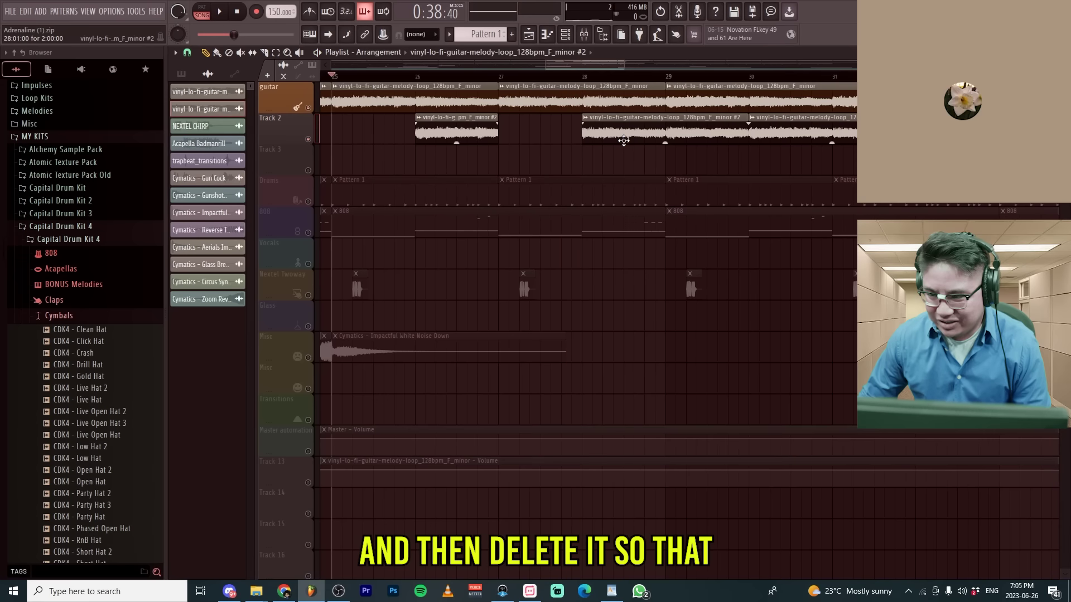
{"action": "right_click", "coordinate": [667, 137]}
{"action": "scroll", "coordinate": [575, 154], "scroll_direction": "down", "scroll_amount": 3}
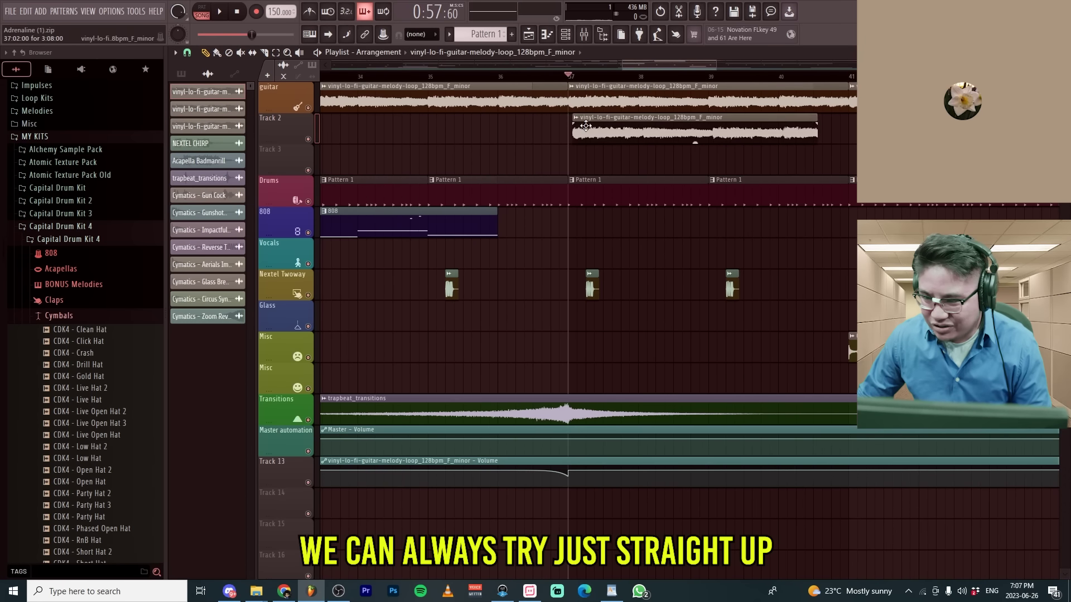
{"action": "left_click_drag", "start_coordinate": [586, 126], "coordinate": [580, 126]}
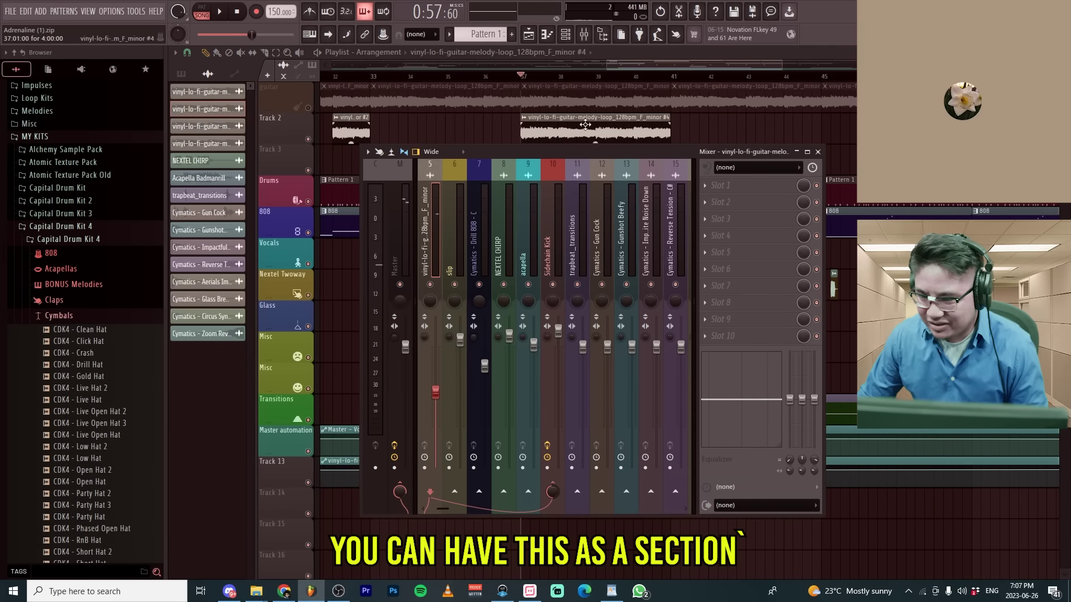
- Add an EQ to the Track 2 guitar copy and cut its low end
{"action": "left_click", "coordinate": [719, 186]}
{"action": "mouse_move", "coordinate": [720, 199]}
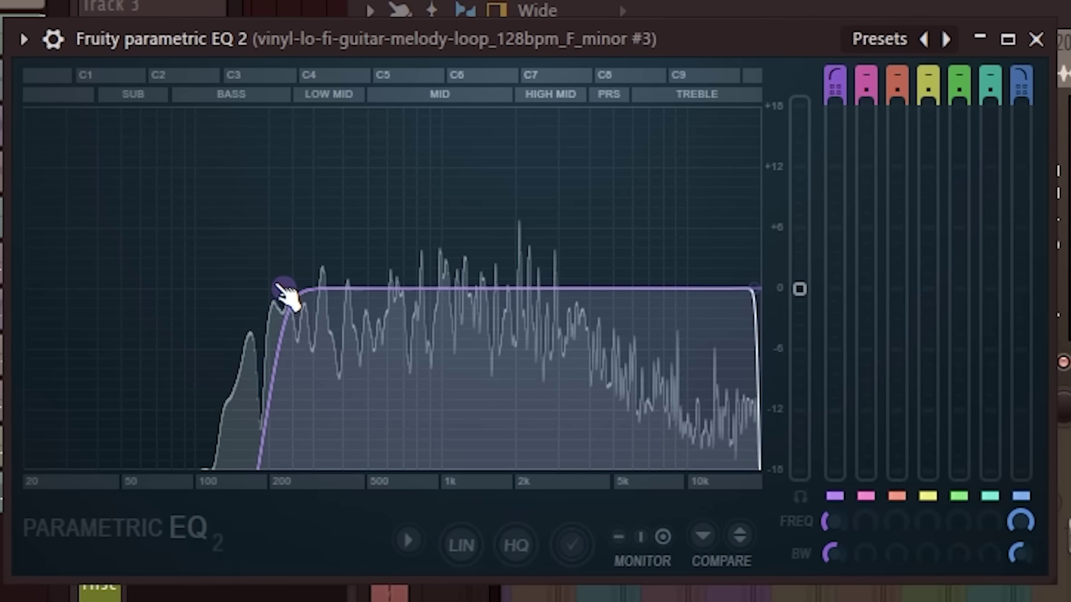
{"action": "left_click_drag", "start_coordinate": [283, 292], "coordinate": [262, 287]}
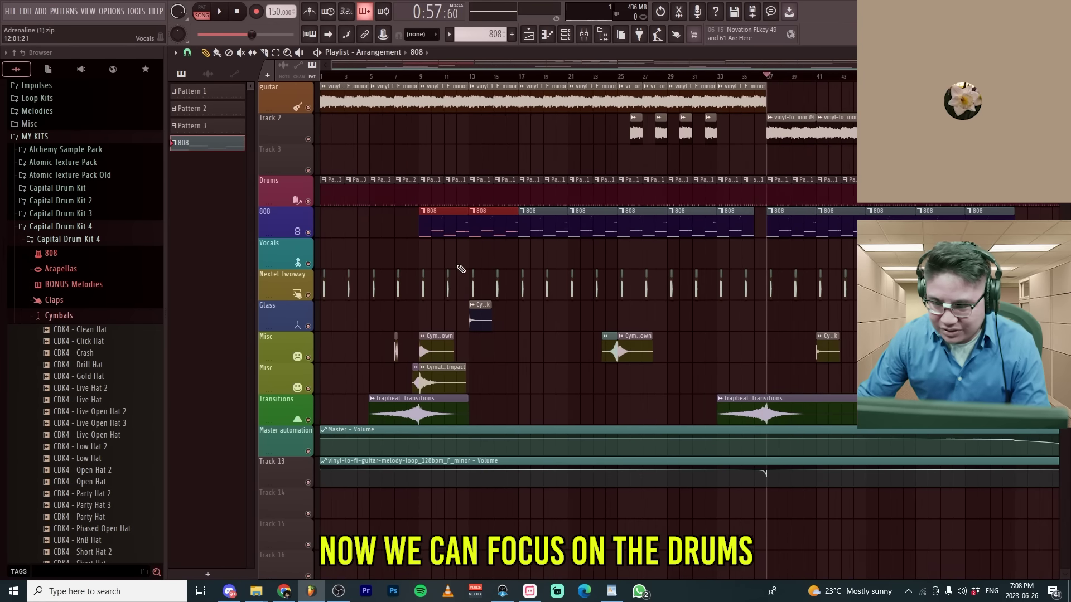
- Make the 808 clips one unique double-length pattern with a C#6 note, then move guitar clip #4 to Track 3
{"action": "scroll", "coordinate": [440, 262], "scroll_direction": "right", "scroll_amount": 2}
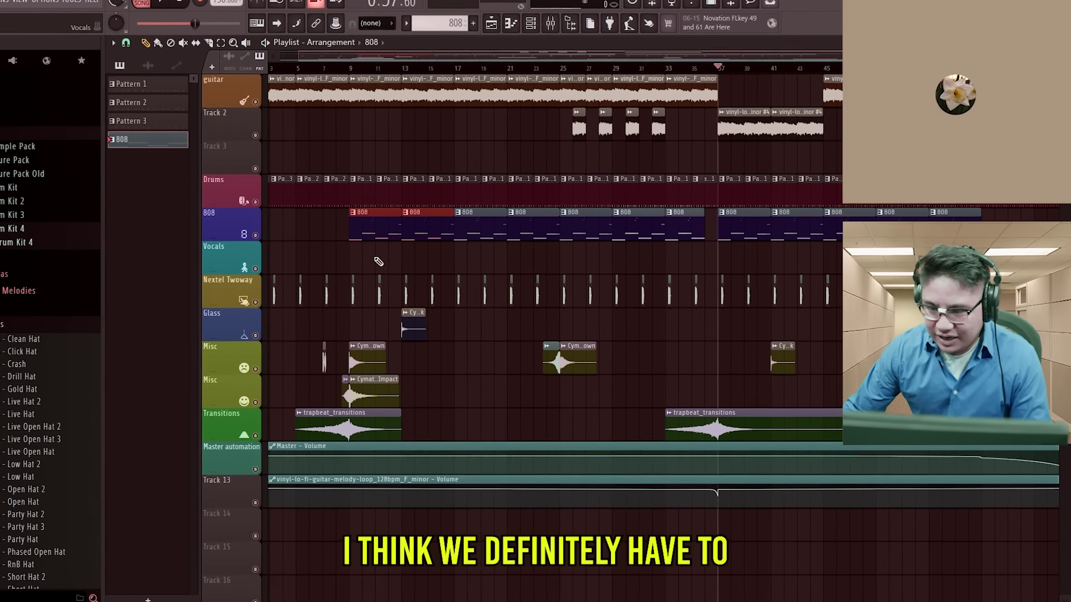
{"action": "scroll", "coordinate": [385, 260], "scroll_direction": "up", "scroll_amount": 2, "text": "ctrl"}
{"action": "key", "text": "ctrl+alt+g"}
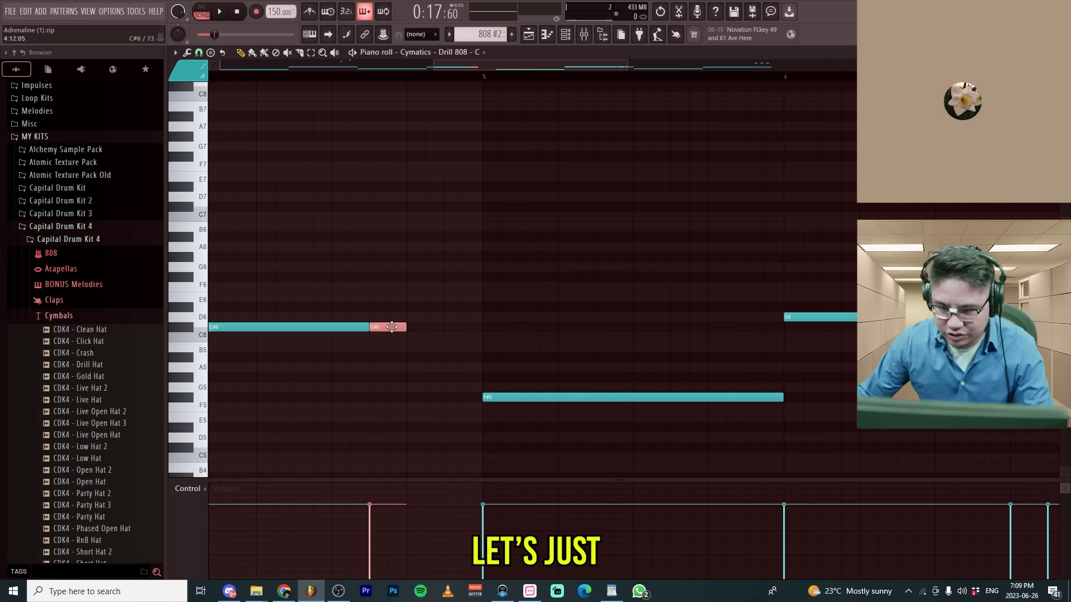
{"action": "left_click", "coordinate": [433, 326]}
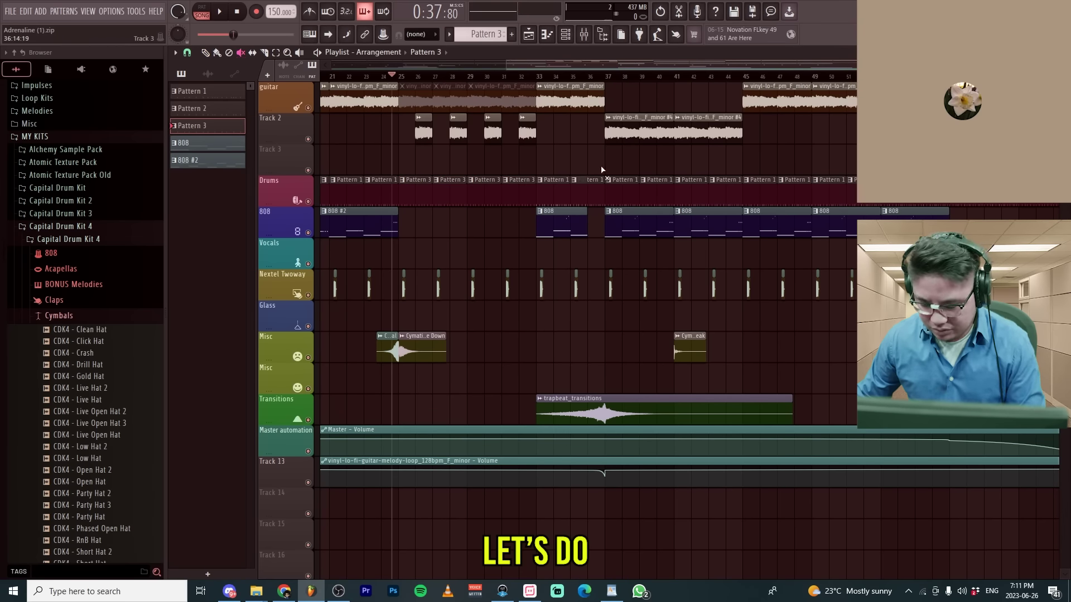
{"action": "left_click_drag", "start_coordinate": [622, 127], "coordinate": [427, 157]}
- Expand Capital Drum Kit 5's FX > Ambience folder in the Browser to list its samples
{"action": "scroll", "coordinate": [447, 155], "scroll_direction": "up", "scroll_amount": 3}
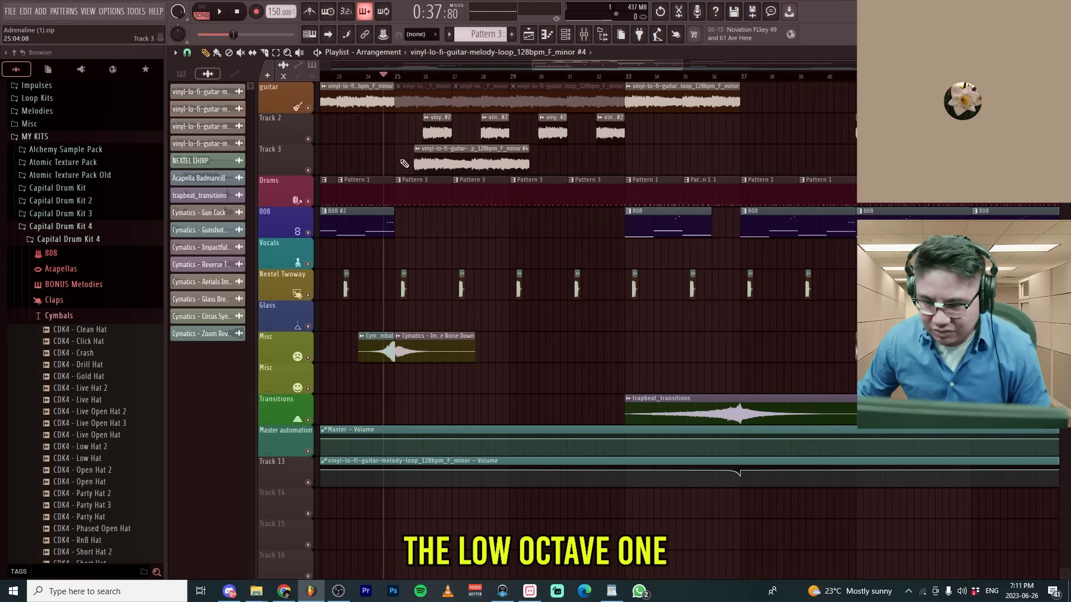
{"action": "scroll", "coordinate": [468, 102], "scroll_direction": "down", "scroll_amount": 4}
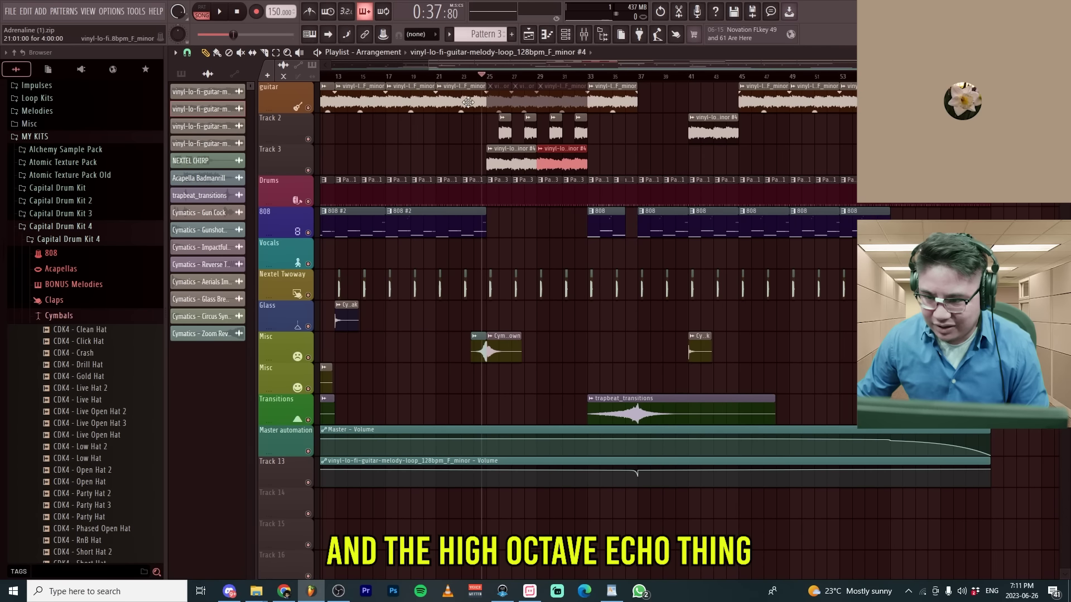
{"action": "scroll", "coordinate": [449, 171], "scroll_direction": "up", "scroll_amount": 3}
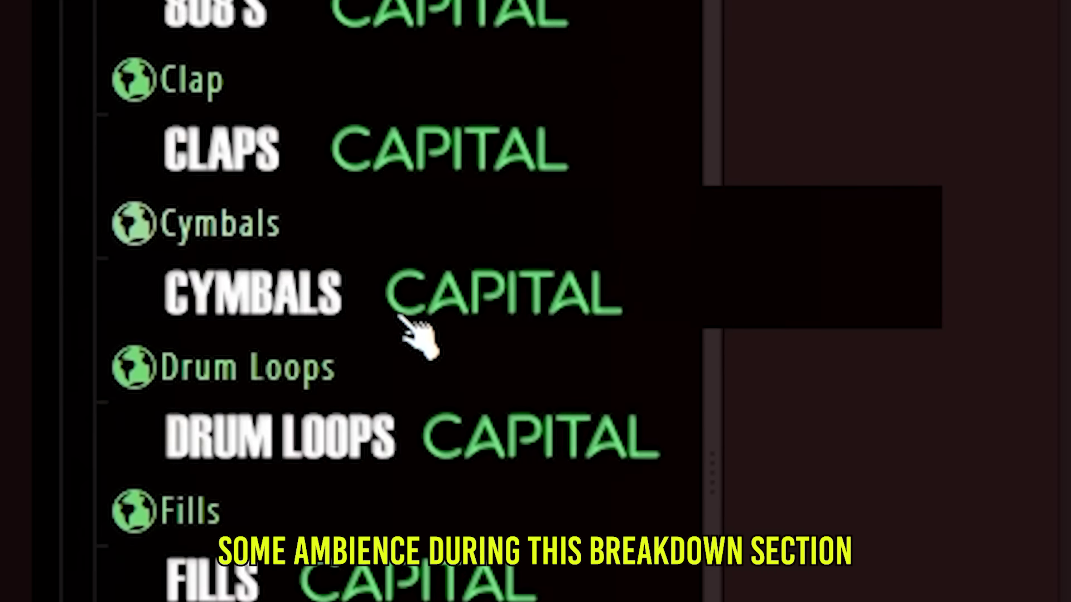
{"action": "scroll", "coordinate": [89, 340], "scroll_direction": "down", "scroll_amount": 5}
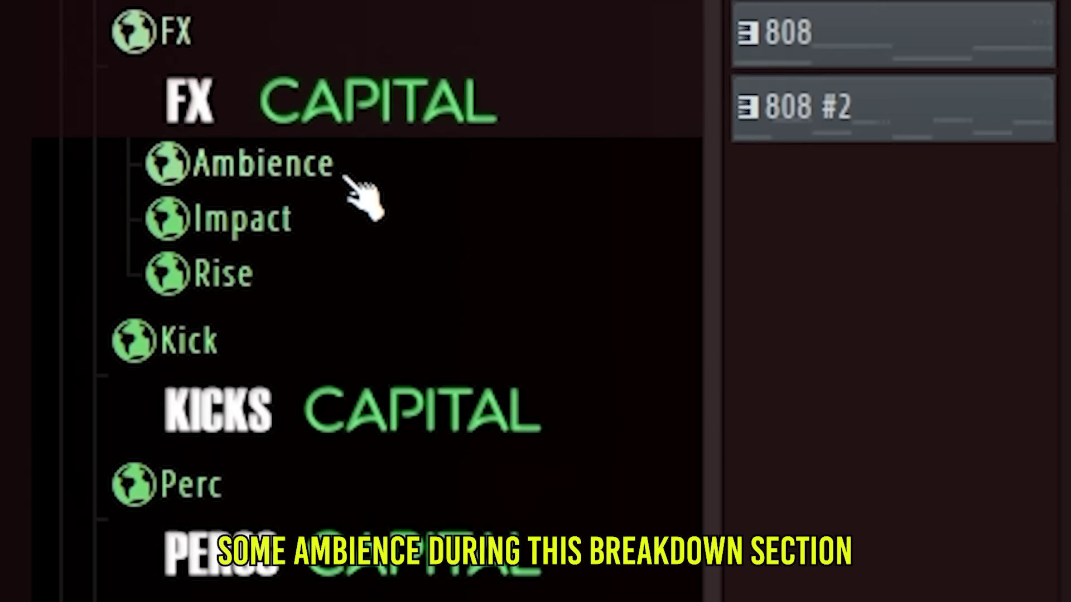
{"action": "left_click", "coordinate": [349, 183]}
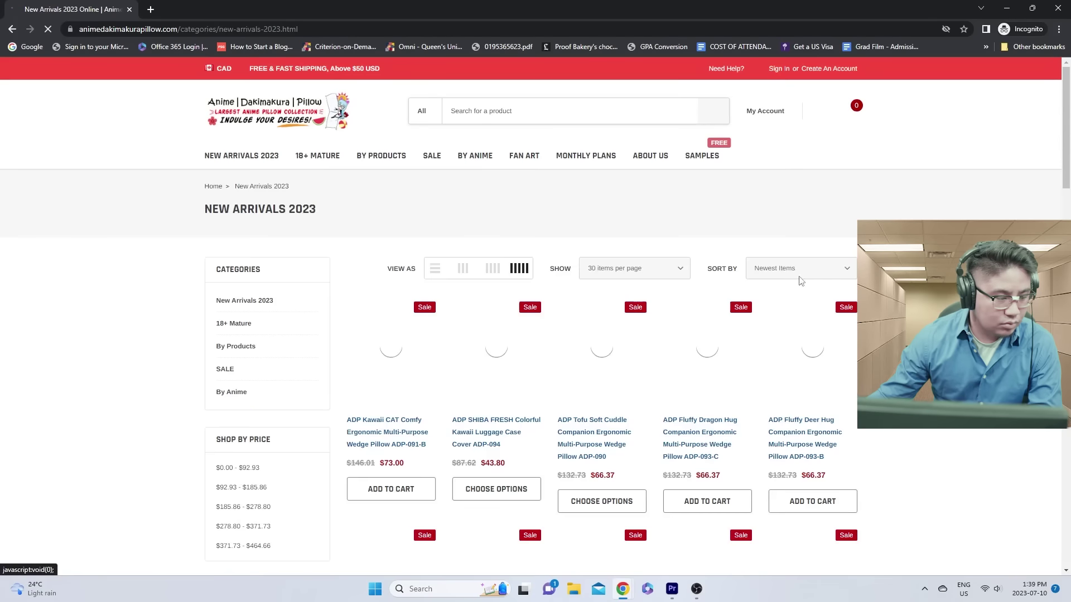
- Scroll the New Arrivals grid and open the Snuggle Buddy HUSKY wedge pillow page
{"action": "scroll", "coordinate": [502, 335], "scroll_direction": "down", "scroll_amount": 4}
{"action": "left_click", "coordinate": [502, 379]}
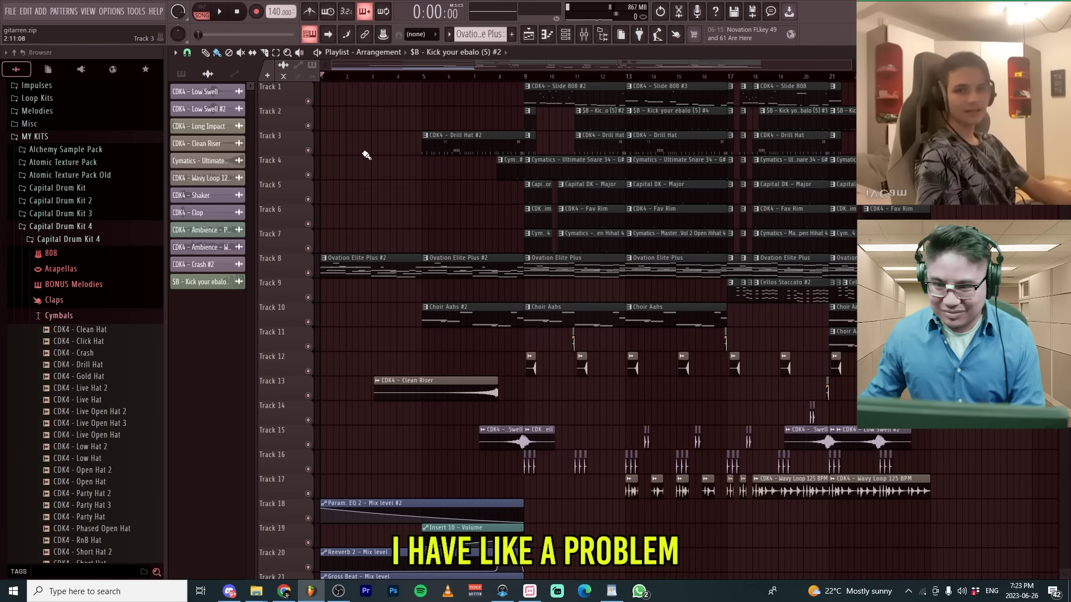
- Scroll through the drill beat's playlist tracks to review the arrangement
{"action": "scroll", "coordinate": [340, 104], "scroll_direction": "up", "scroll_amount": 1}
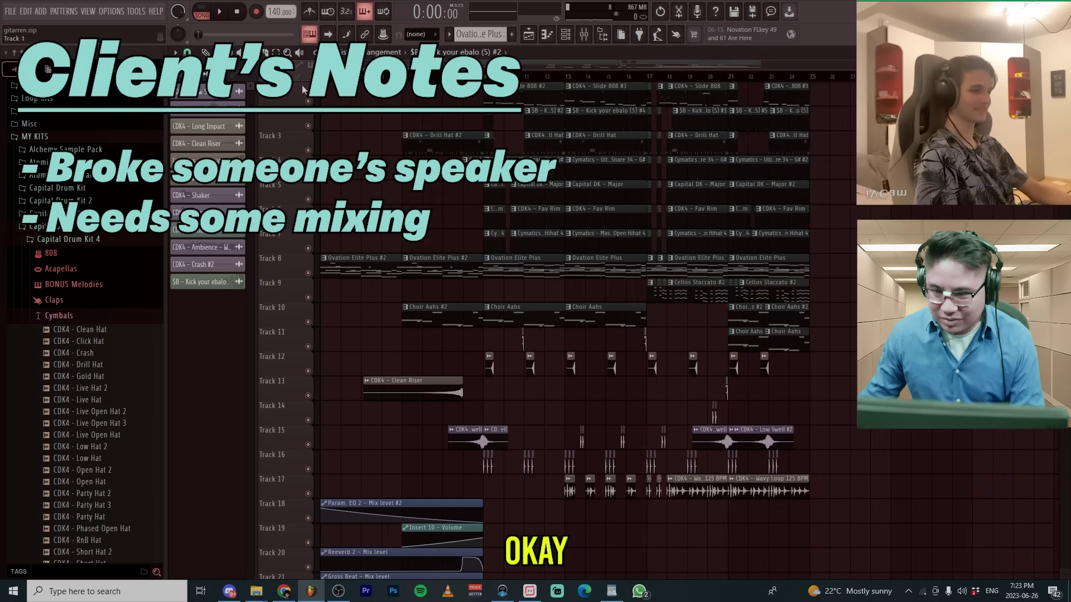
{"action": "scroll", "coordinate": [430, 156], "scroll_direction": "up", "scroll_amount": 1}
{"action": "scroll", "coordinate": [437, 155], "scroll_direction": "down", "scroll_amount": 3}
{"action": "scroll", "coordinate": [351, 170], "scroll_direction": "up", "scroll_amount": 3}
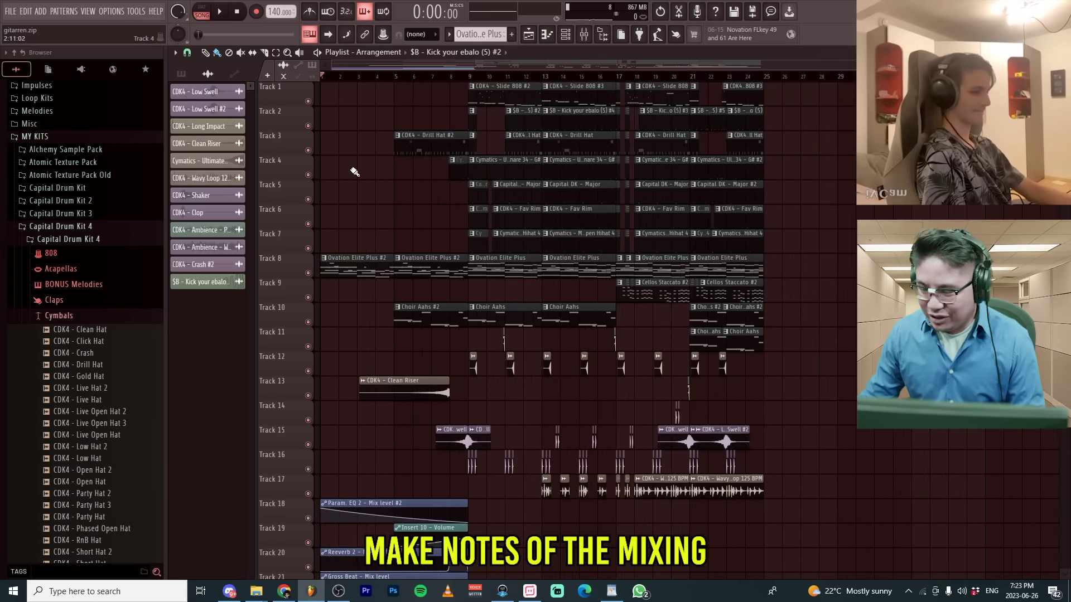
{"action": "scroll", "coordinate": [272, 102], "scroll_direction": "up", "scroll_amount": 1}
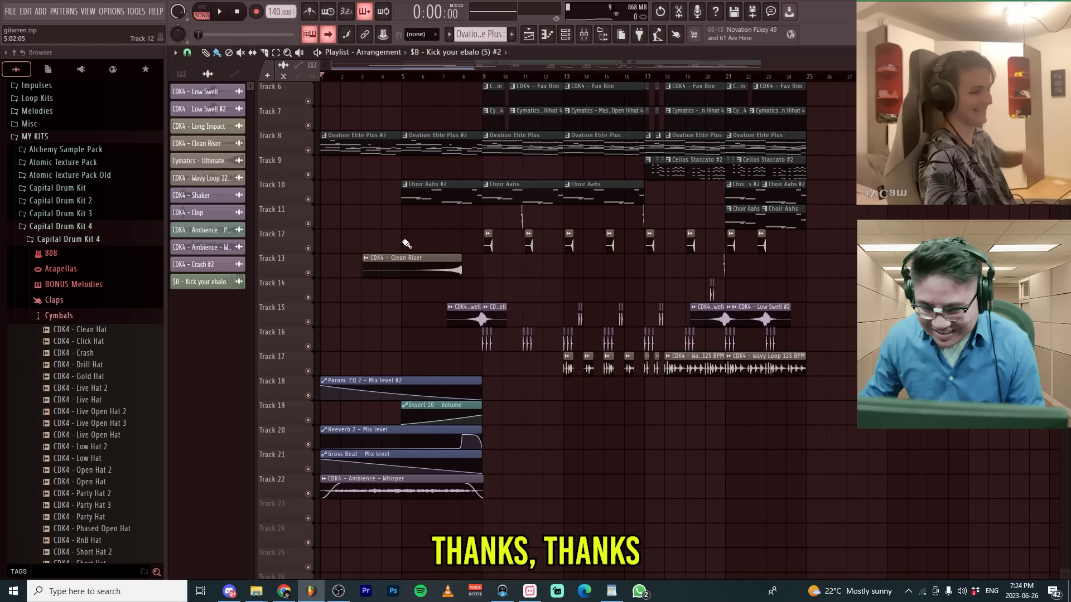
- Check the Master's Fruity soft clipper in the mixer and stop playback at 0:13:71
{"action": "key", "text": "F9"}
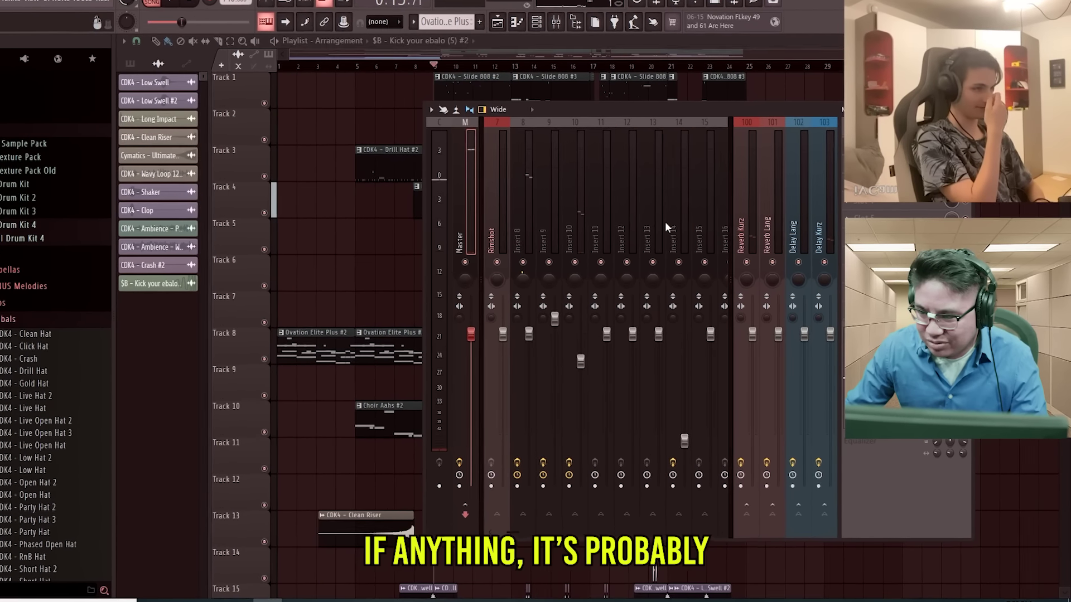
{"action": "scroll", "coordinate": [669, 224], "scroll_direction": "up", "scroll_amount": 5}
{"action": "scroll", "coordinate": [667, 227], "scroll_direction": "down", "scroll_amount": 3}
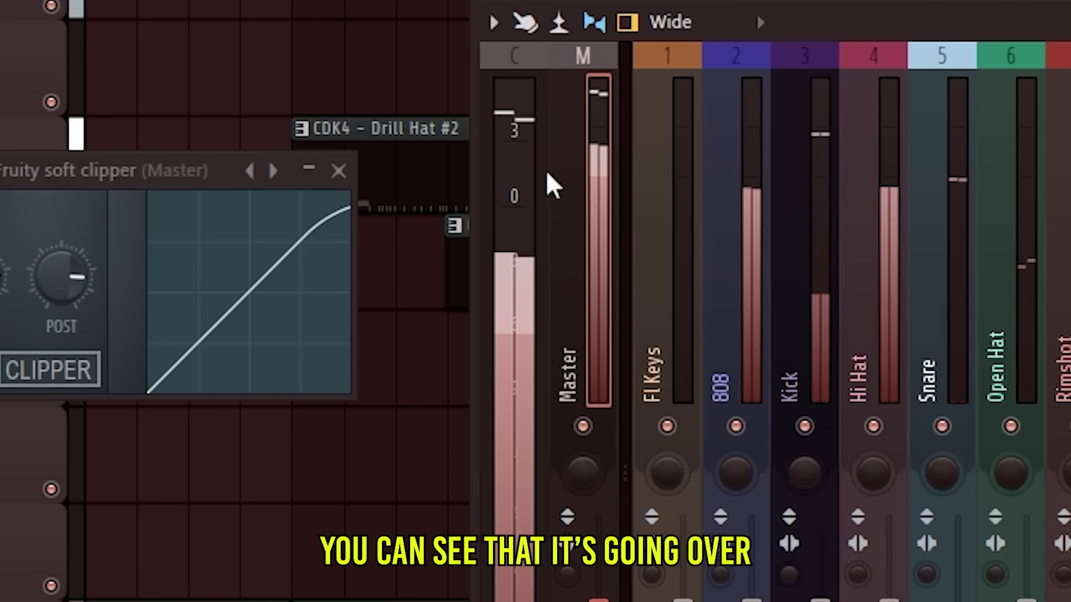
{"action": "key", "text": "space"}
{"action": "scroll", "coordinate": [628, 195], "scroll_direction": "down", "scroll_amount": 4}
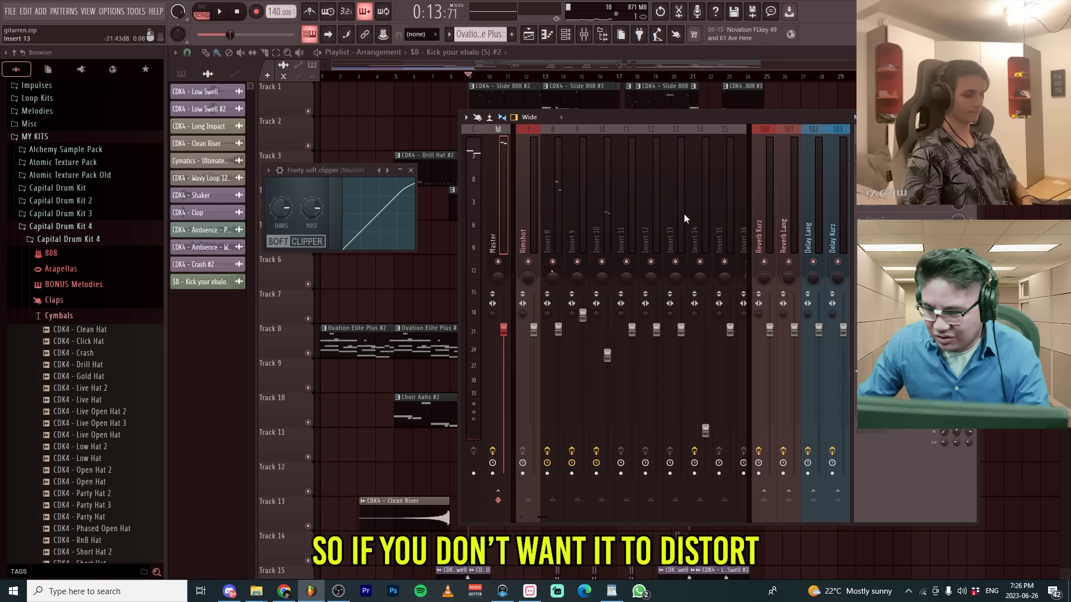
{"action": "scroll", "coordinate": [674, 213], "scroll_direction": "up", "scroll_amount": 4}
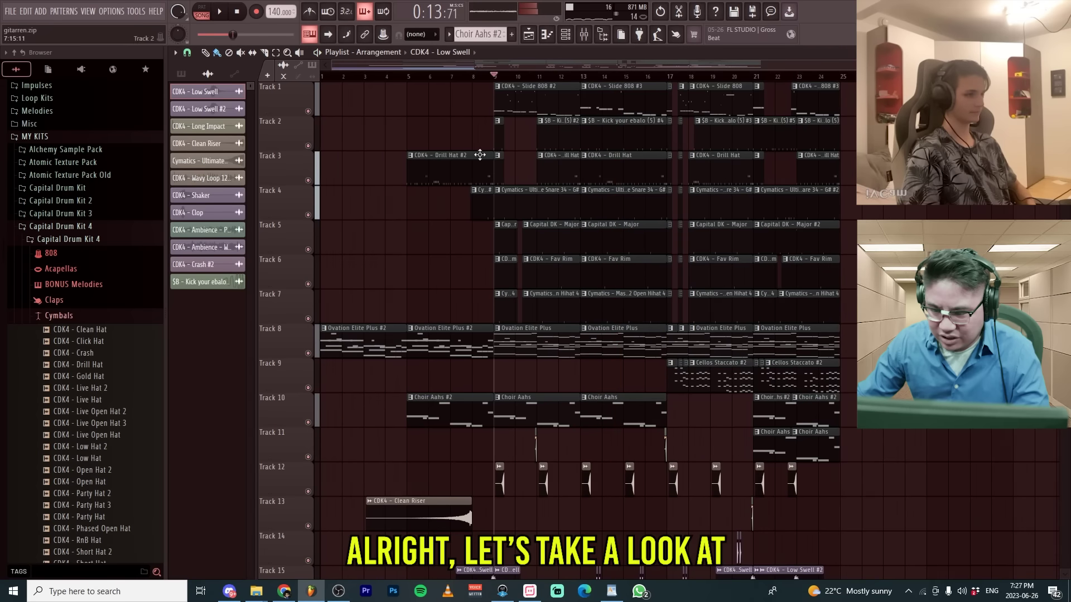
{"action": "scroll", "coordinate": [472, 78], "scroll_direction": "up", "scroll_amount": 6}
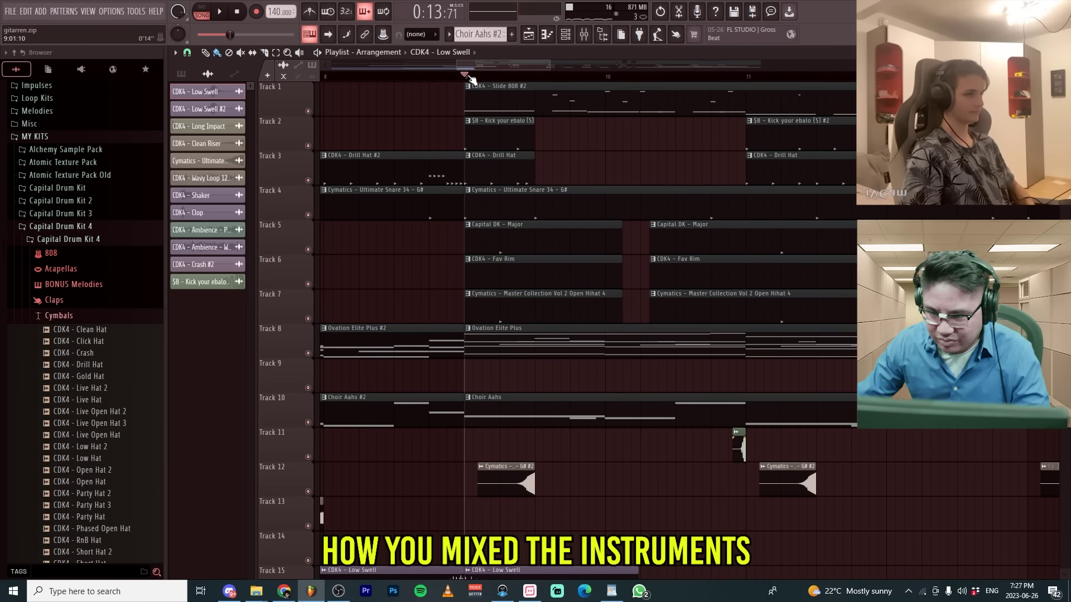
- Solo the guitar (Track 8) and choir (Track 10) and play them together
{"action": "right_click", "coordinate": [308, 353]}
{"action": "left_click", "coordinate": [308, 422]}
{"action": "scroll", "coordinate": [610, 220], "scroll_direction": "down", "scroll_amount": 5}
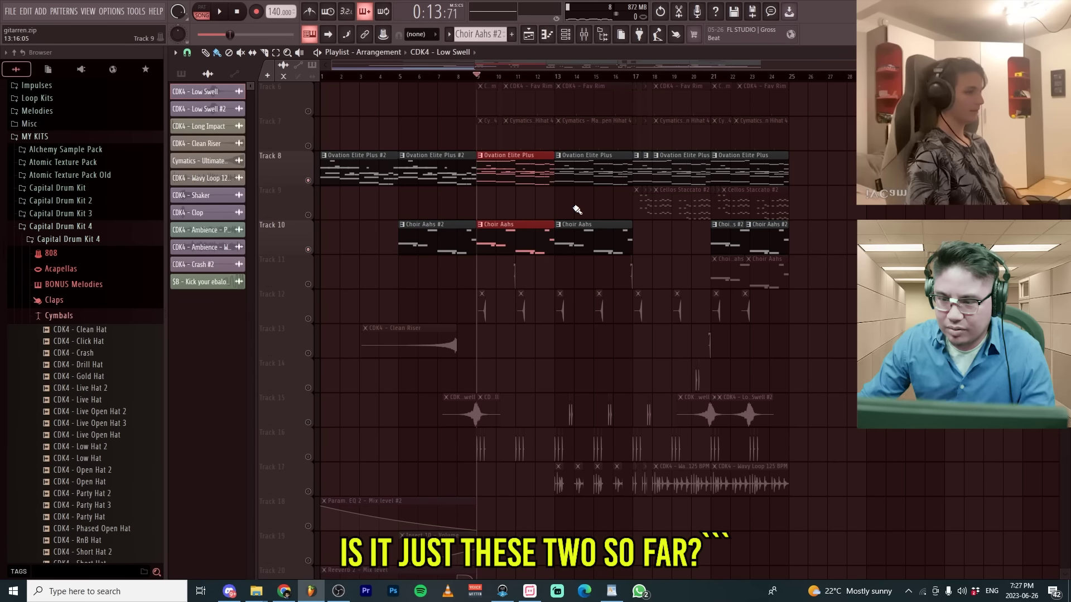
{"action": "key", "text": "space"}
{"action": "left_click", "coordinate": [566, 34]}
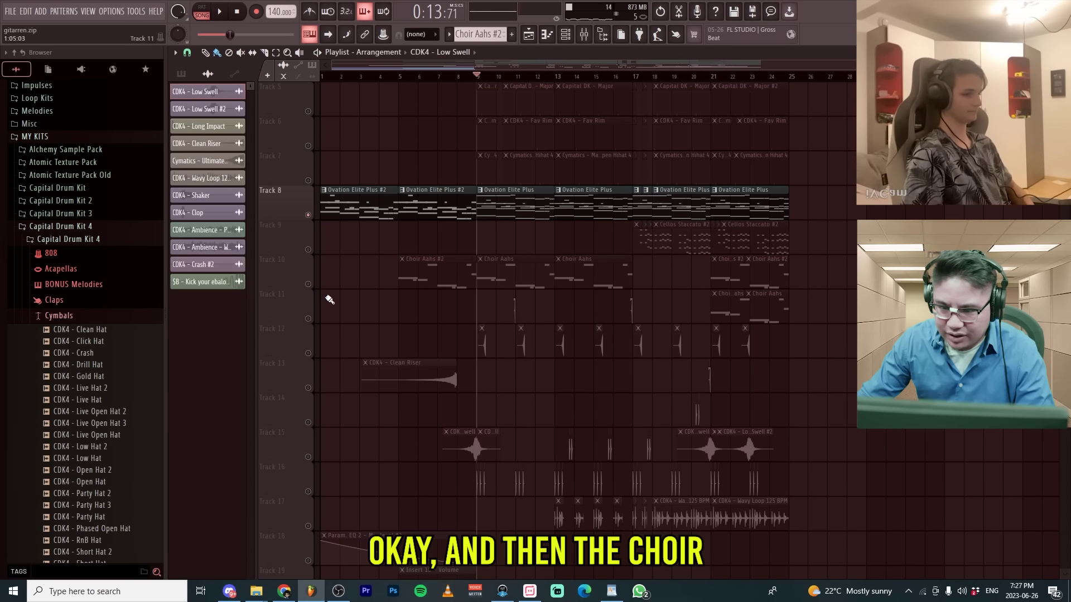
{"action": "left_click", "coordinate": [308, 284]}
{"action": "key", "text": "space"}
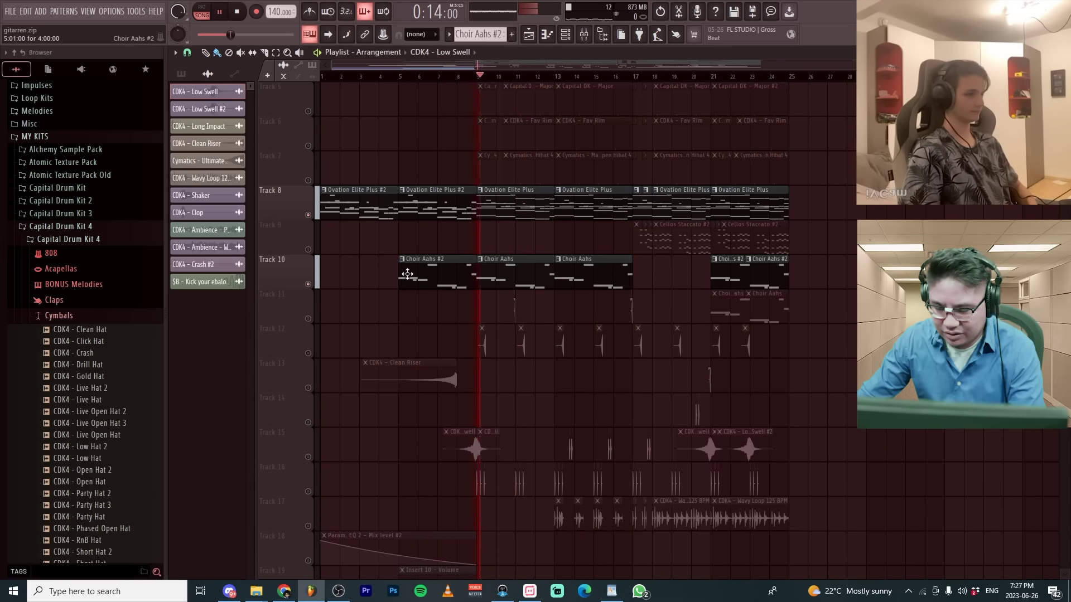
{"action": "key", "text": "F9"}
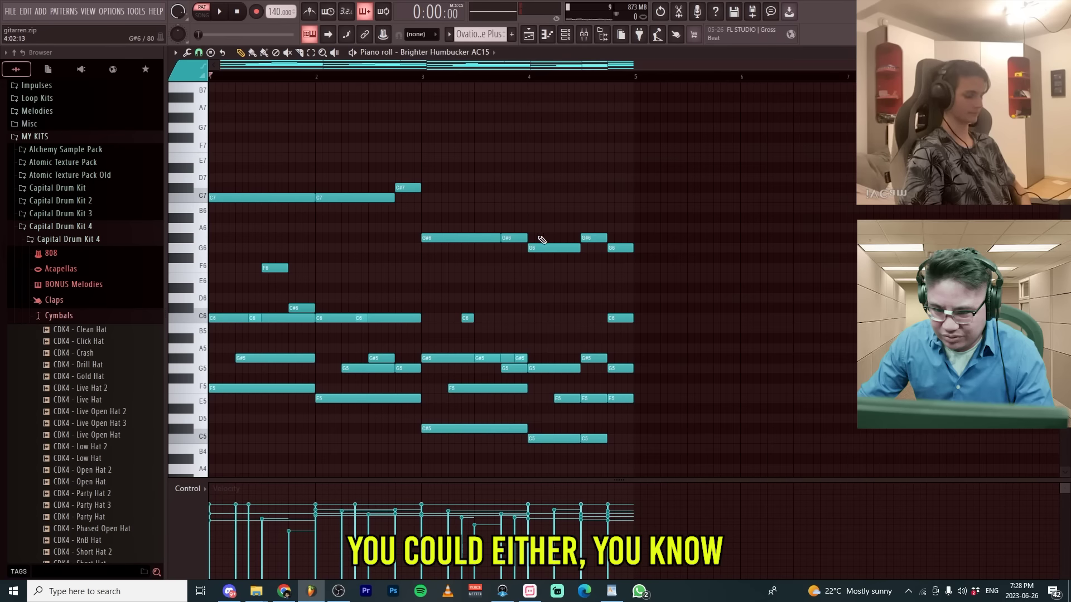
{"action": "key", "text": "F9"}
- Raise the Insert 8 guitar fader, lower the Insert 10 choir fader, and increase its reverb wet level
{"action": "left_click", "coordinate": [600, 215]}
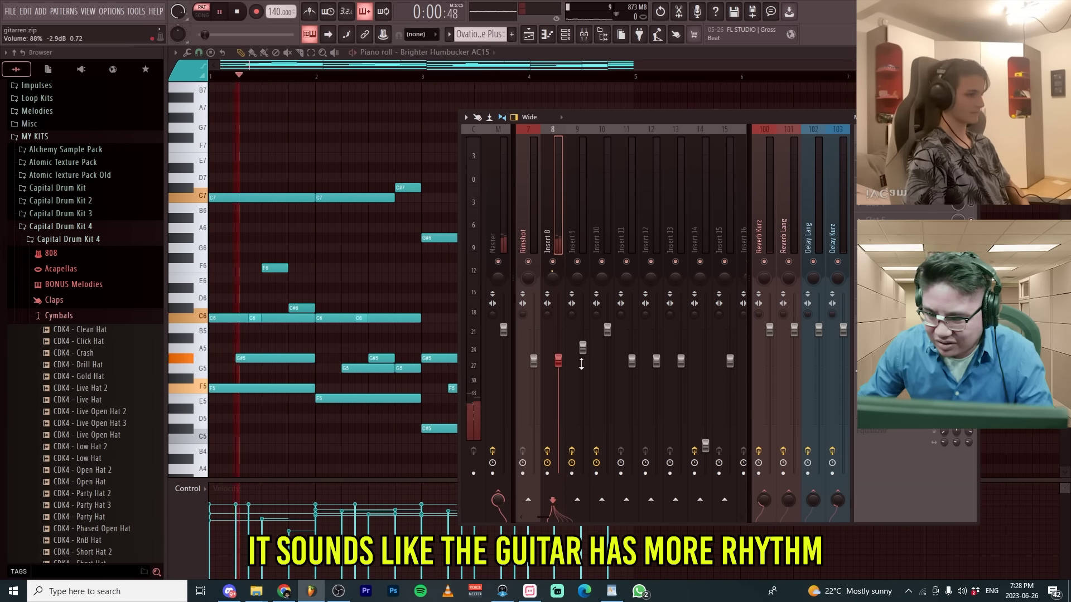
{"action": "left_click_drag", "start_coordinate": [558, 361], "coordinate": [558, 351]}
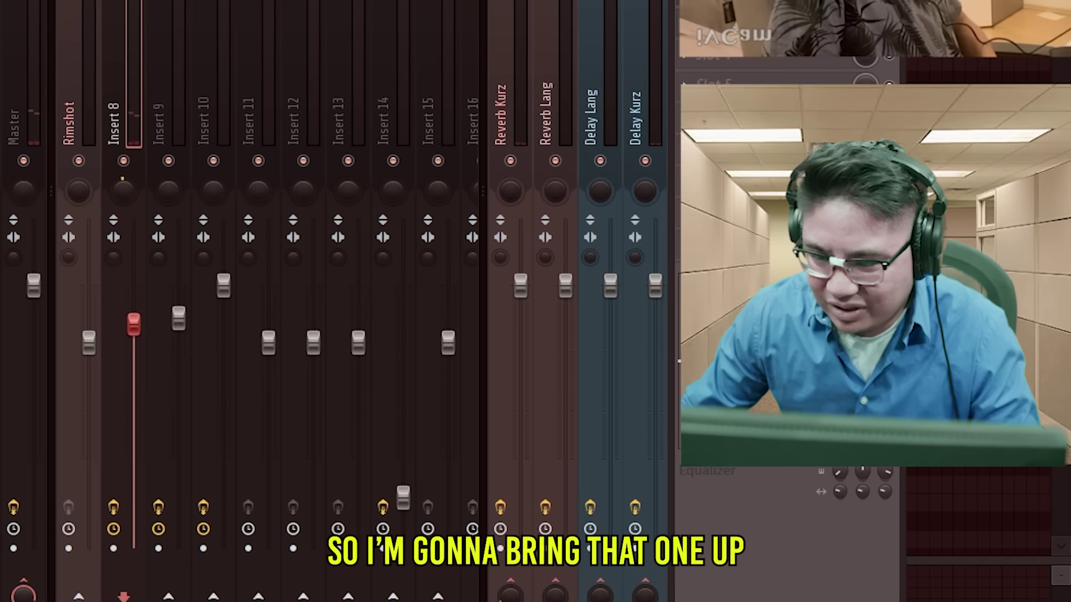
{"action": "left_click", "coordinate": [215, 84]}
{"action": "left_click_drag", "start_coordinate": [225, 285], "coordinate": [223, 363]}
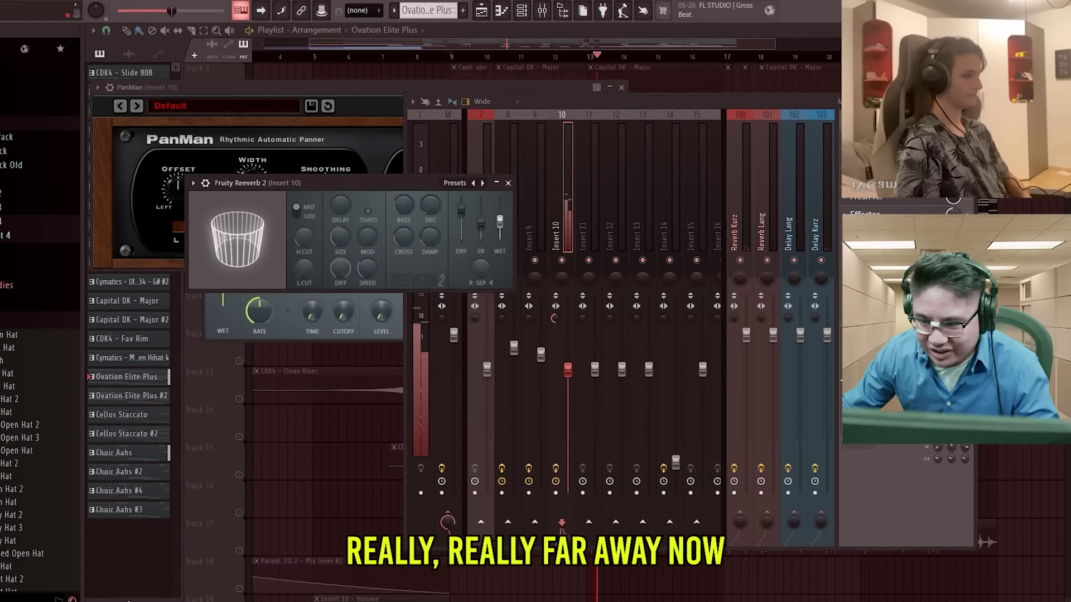
{"action": "left_click_drag", "start_coordinate": [542, 239], "coordinate": [543, 227]}
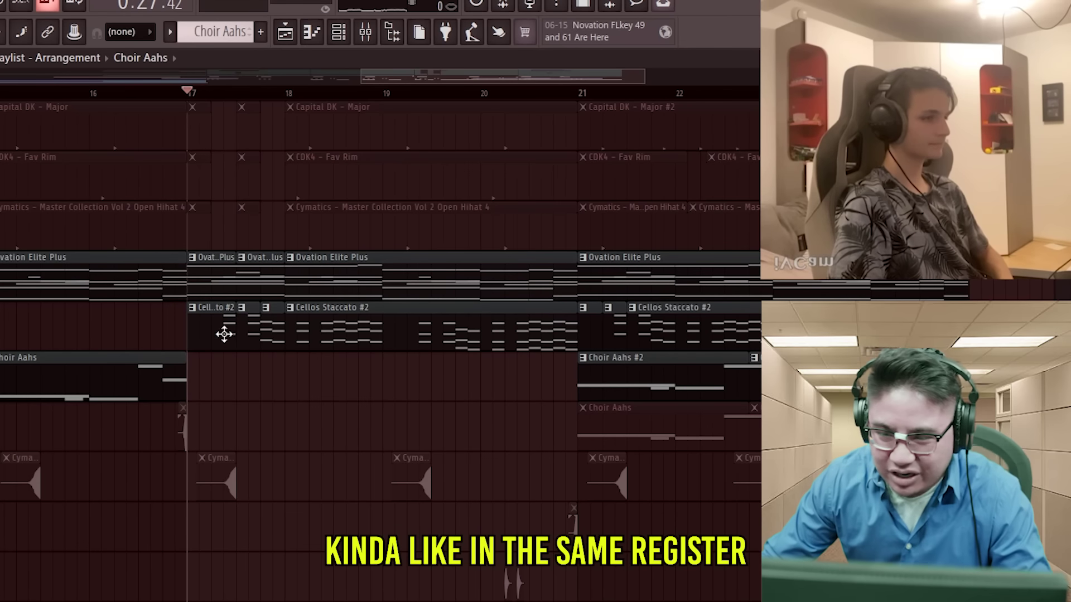
- Inspect the Cellos Staccato notes in the piano roll, then check the mixer and return to the playlist
{"action": "left_click", "coordinate": [223, 333]}
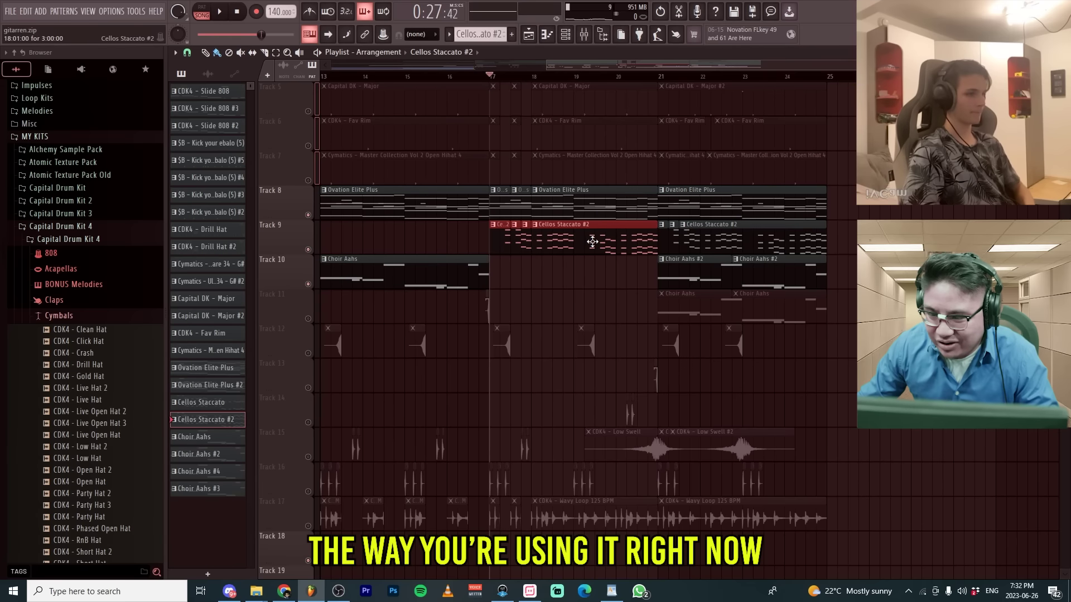
{"action": "double_click", "coordinate": [355, 329]}
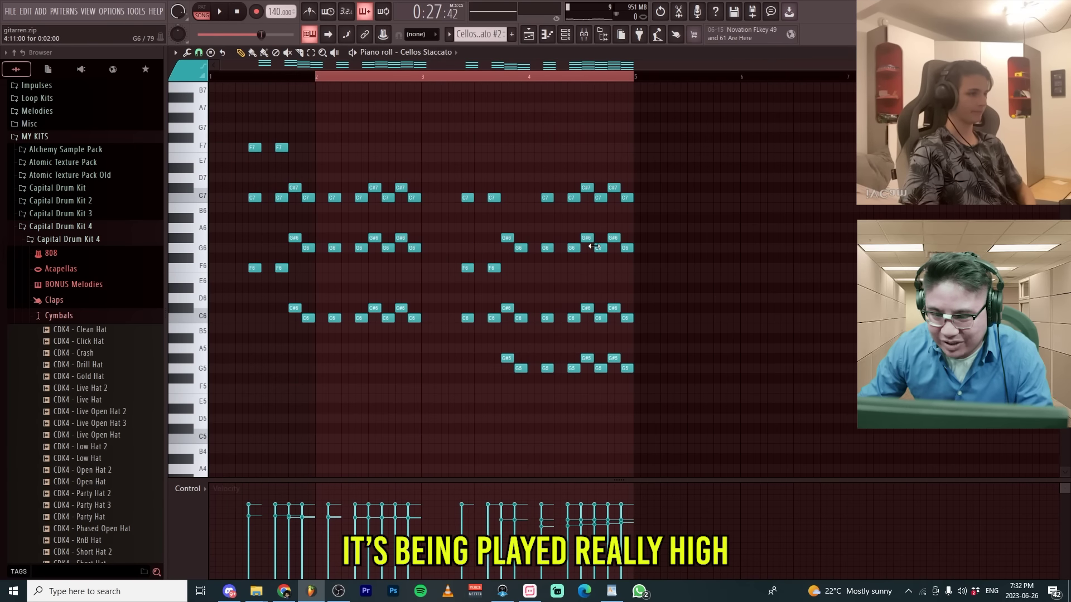
{"action": "key", "text": "ctrl+a"}
{"action": "key", "text": "F5"}
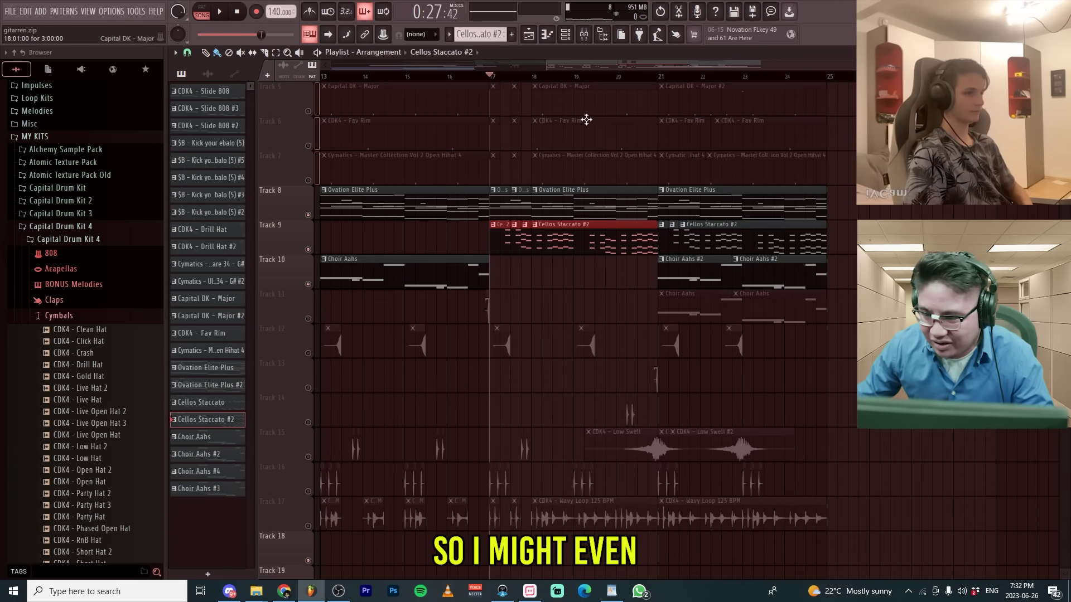
{"action": "key", "text": "F9"}
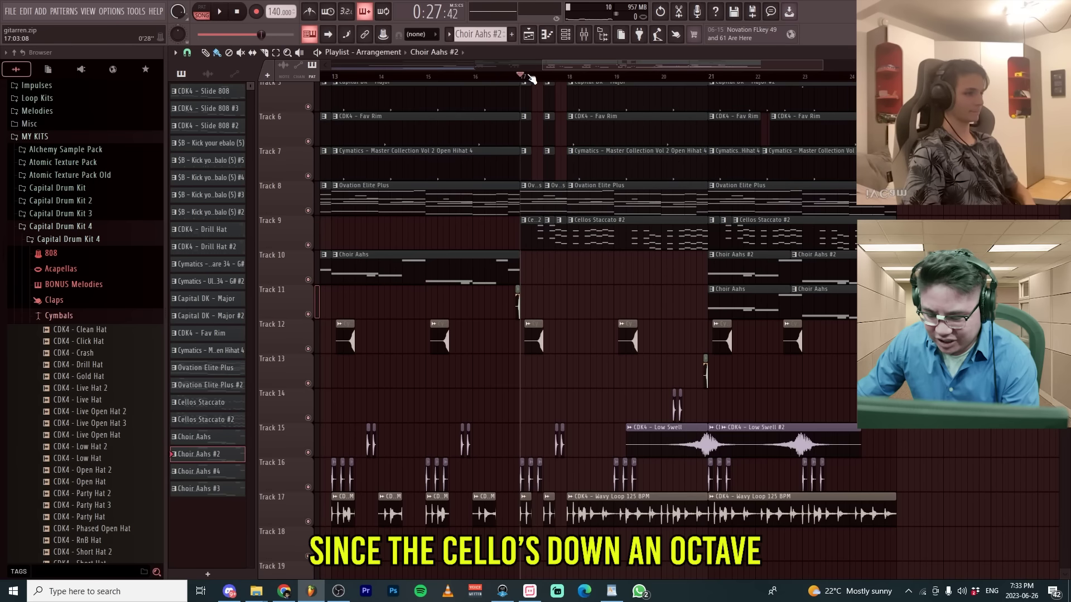
{"action": "key", "text": "F9"}
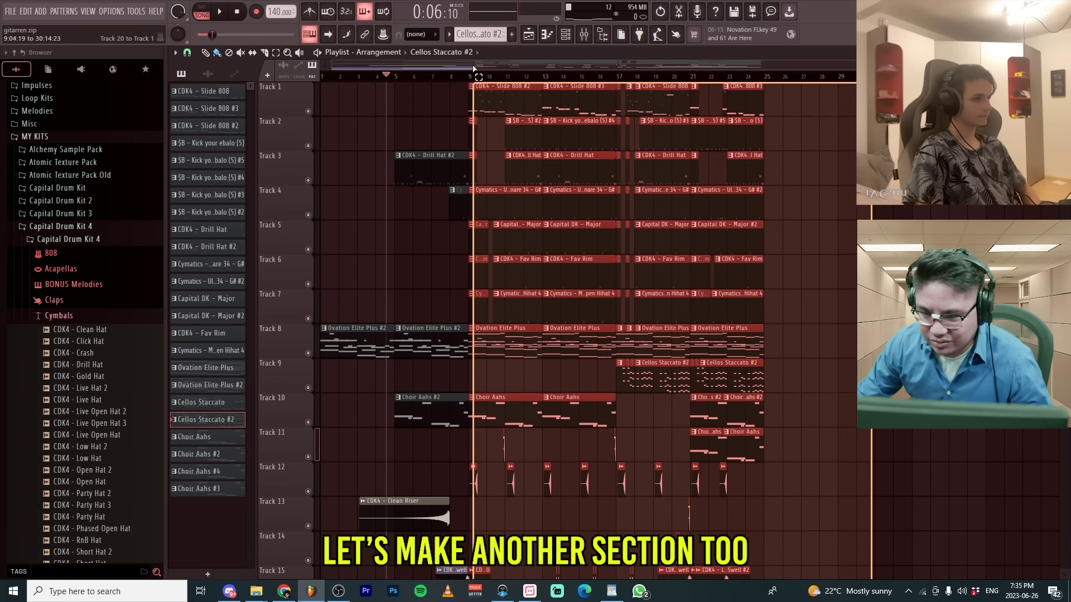
- Select bars 9–27 in the playlist and load CDK 5 - Bass 1 into a new channel
{"action": "left_click_drag", "start_coordinate": [797, 68], "coordinate": [469, 68]}
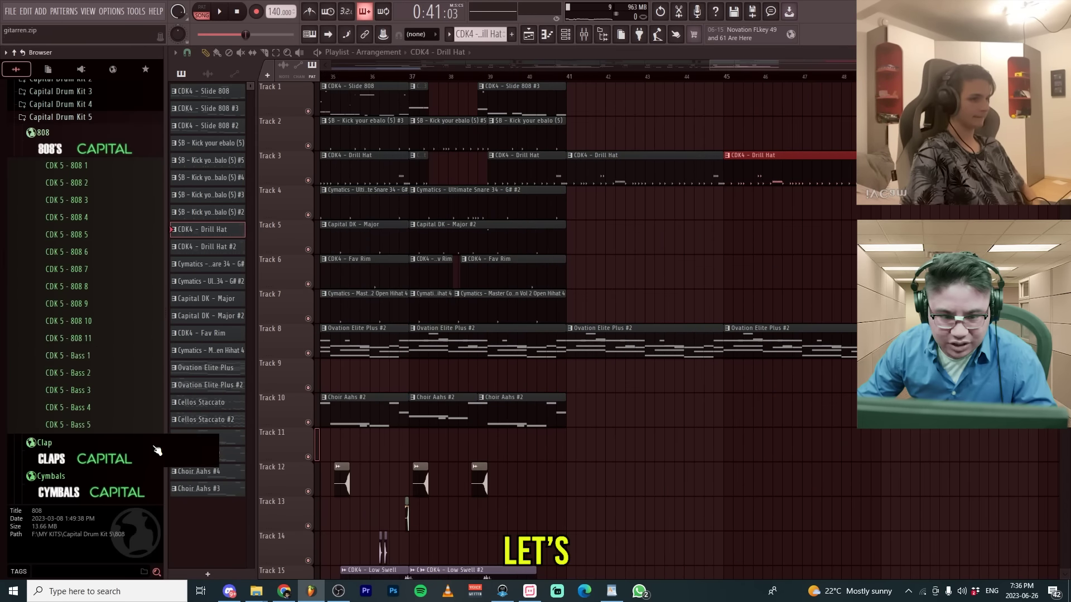
{"action": "left_click", "coordinate": [100, 355]}
{"action": "right_click", "coordinate": [90, 356]}
{"action": "left_click", "coordinate": [122, 372]}
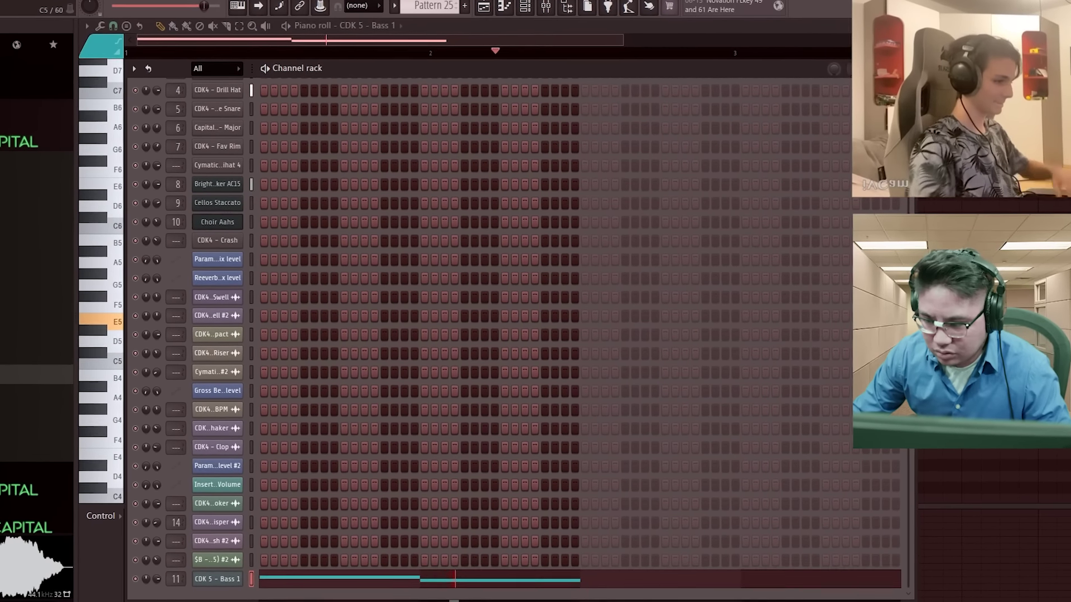
{"action": "key", "text": "F6"}
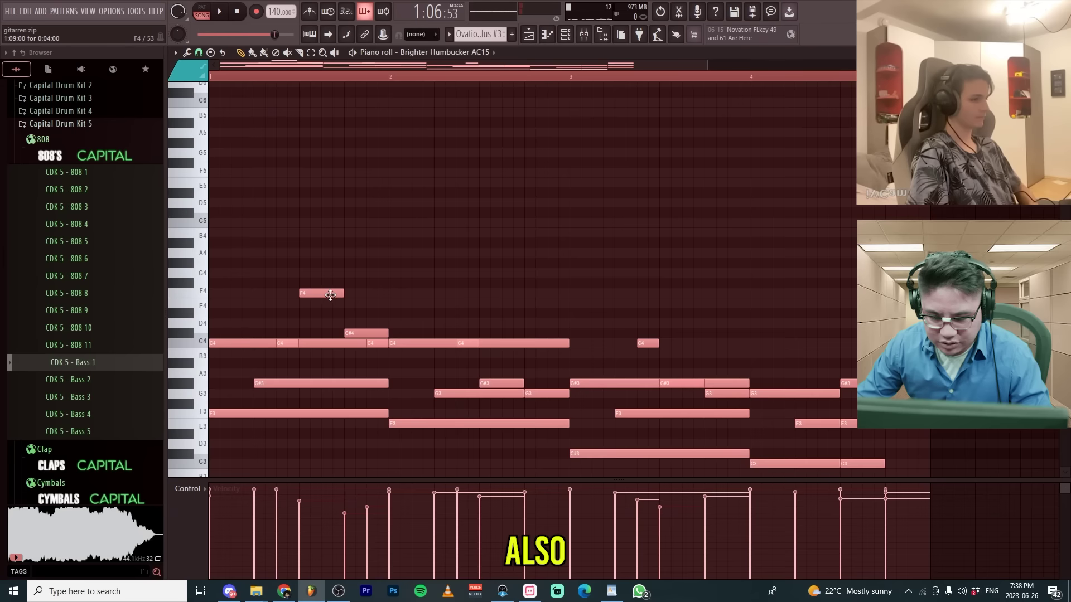
{"action": "key", "text": "F5"}
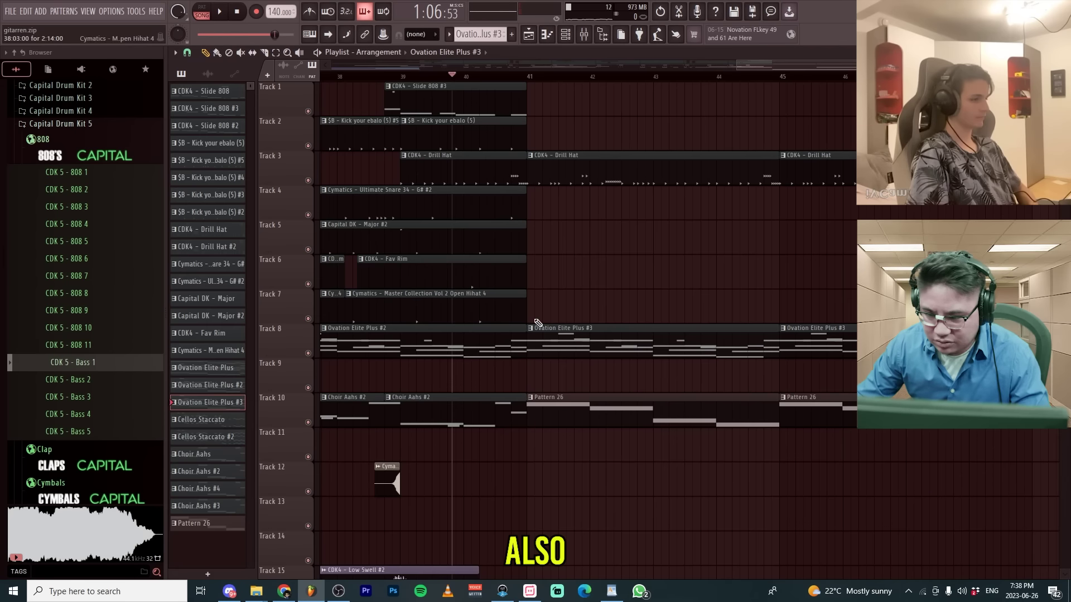
- Select all the Brighter Humbucker AC15 guitar notes and quantize them with the 16_loose feel template
{"action": "double_click", "coordinate": [353, 349]}
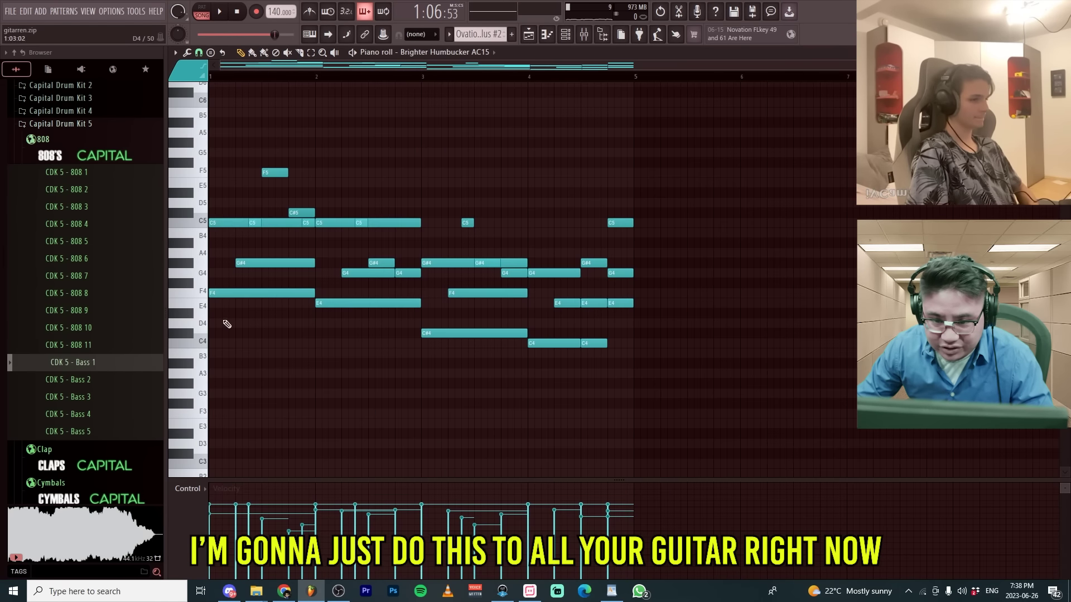
{"action": "scroll", "coordinate": [426, 391], "scroll_direction": "up", "scroll_amount": 5}
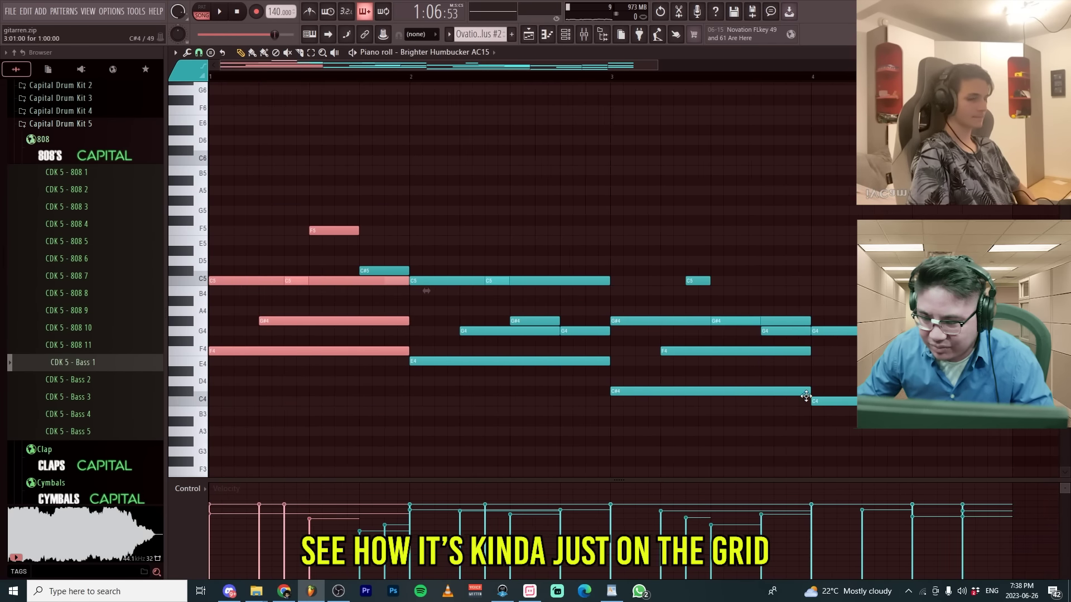
{"action": "left_click_drag", "start_coordinate": [893, 446], "coordinate": [252, 199]}
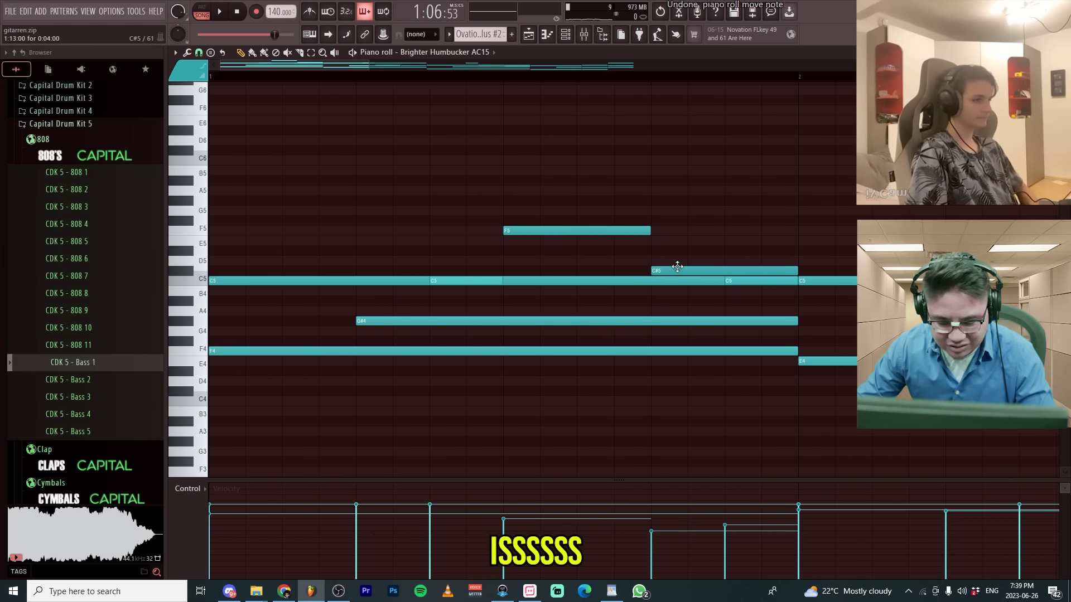
{"action": "key", "text": "alt+q"}
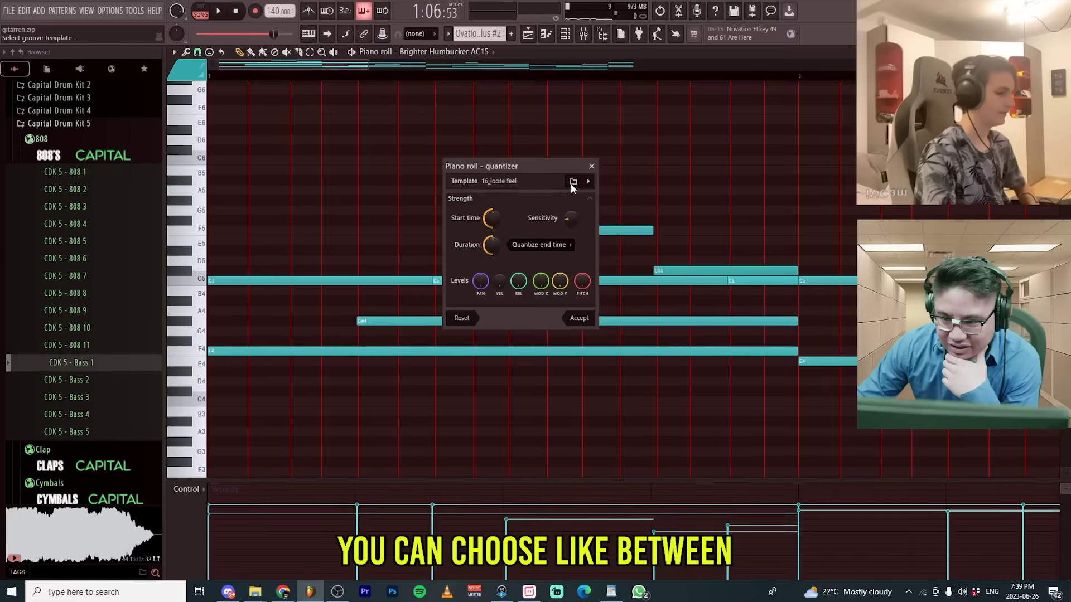
{"action": "left_click", "coordinate": [627, 161]}
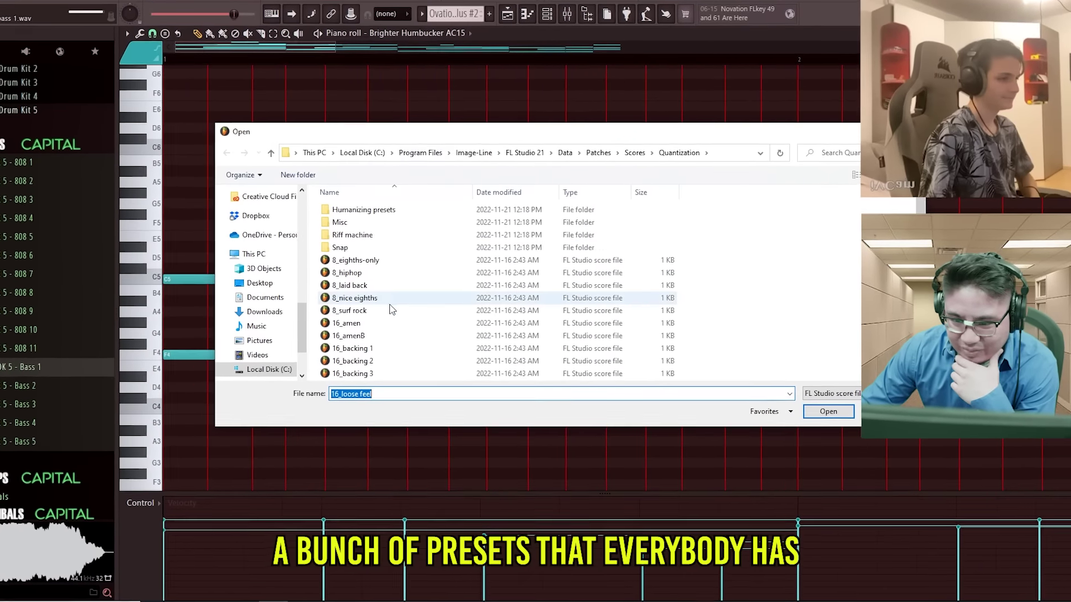
{"action": "scroll", "coordinate": [392, 310], "scroll_direction": "down", "scroll_amount": 8}
{"action": "scroll", "coordinate": [384, 313], "scroll_direction": "up", "scroll_amount": 2}
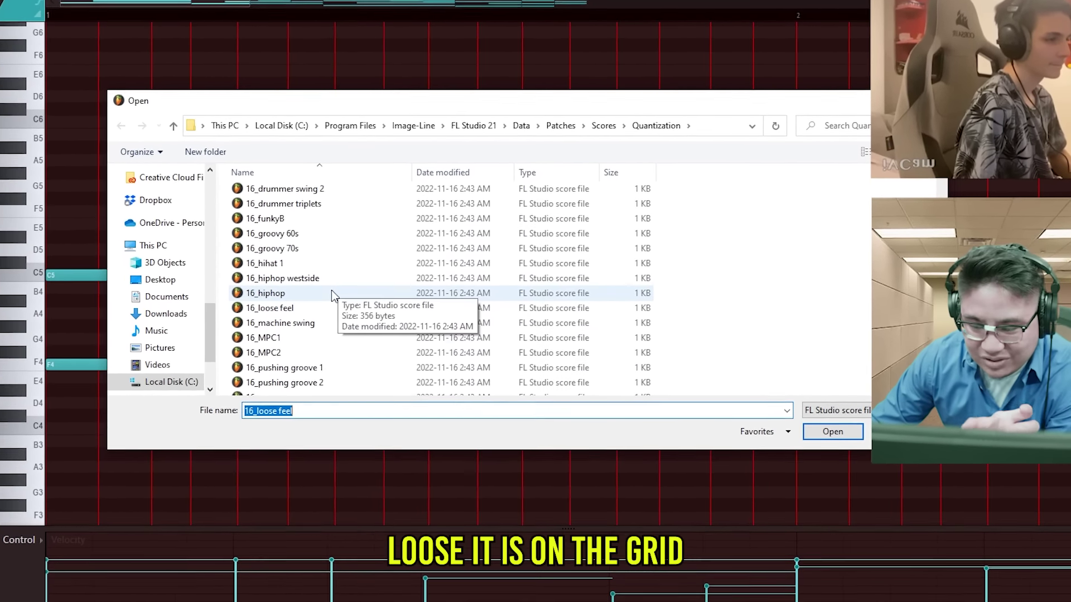
{"action": "scroll", "coordinate": [378, 359], "scroll_direction": "down", "scroll_amount": 2}
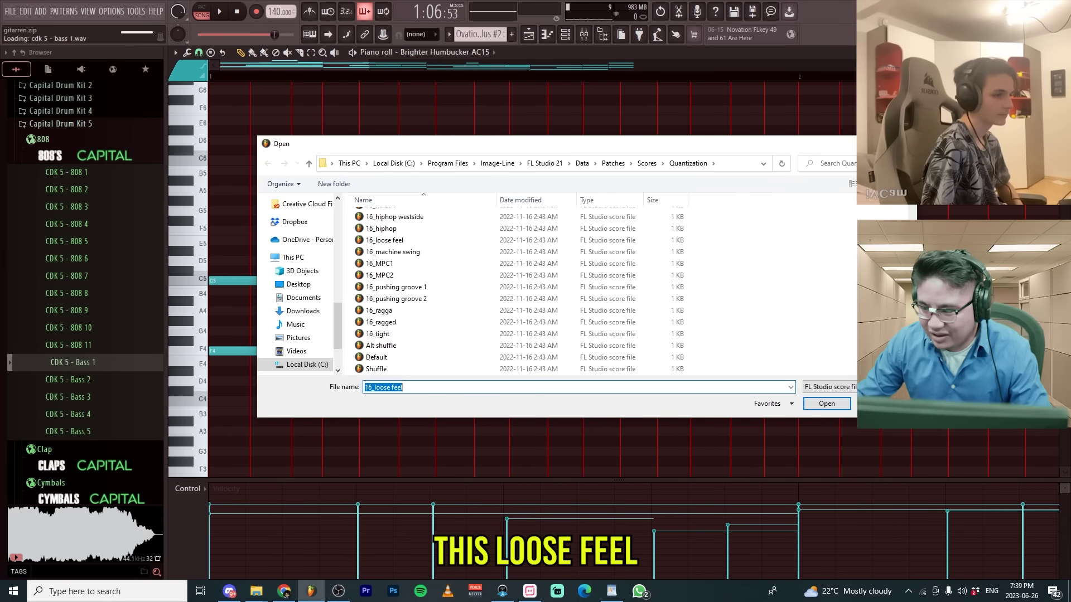
{"action": "left_click", "coordinate": [826, 404]}
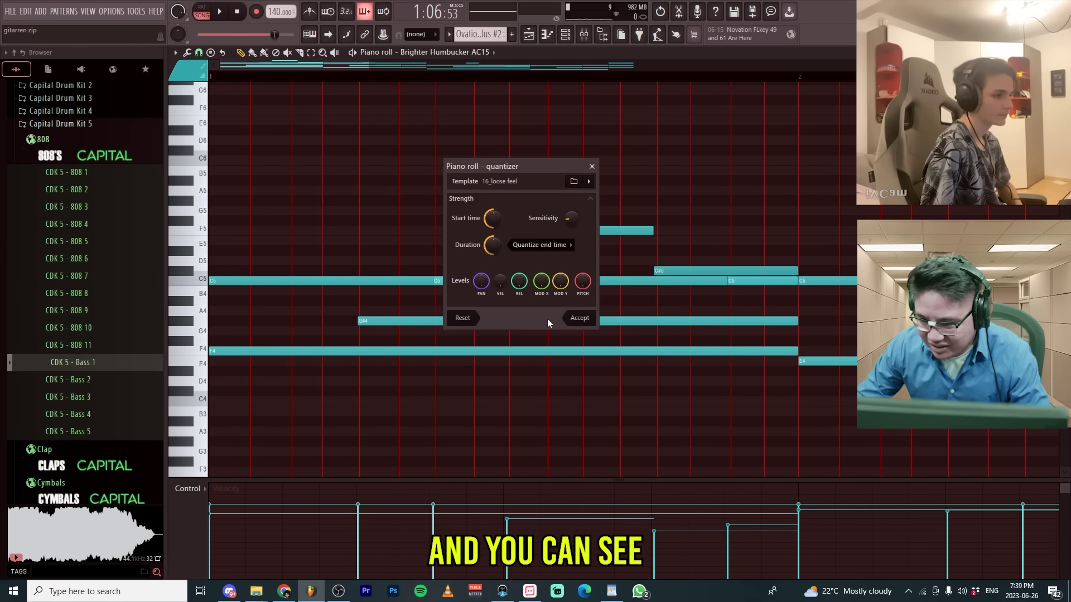
{"action": "left_click", "coordinate": [577, 318]}
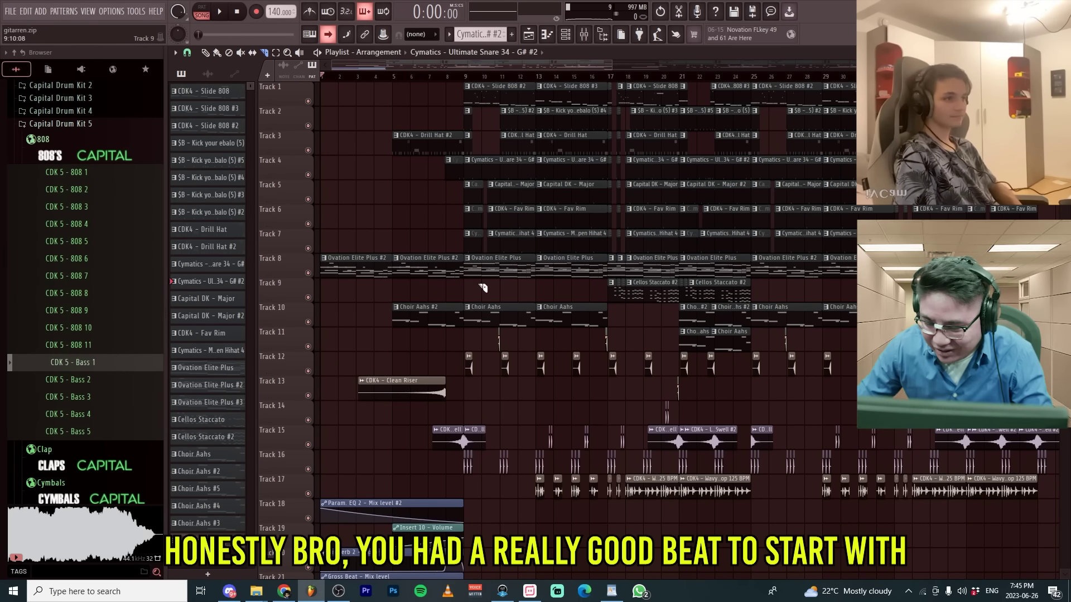
- Zoom the playlist to review the full reworked lo-fi arrangement
{"action": "scroll", "coordinate": [339, 88], "scroll_direction": "up", "scroll_amount": 3}
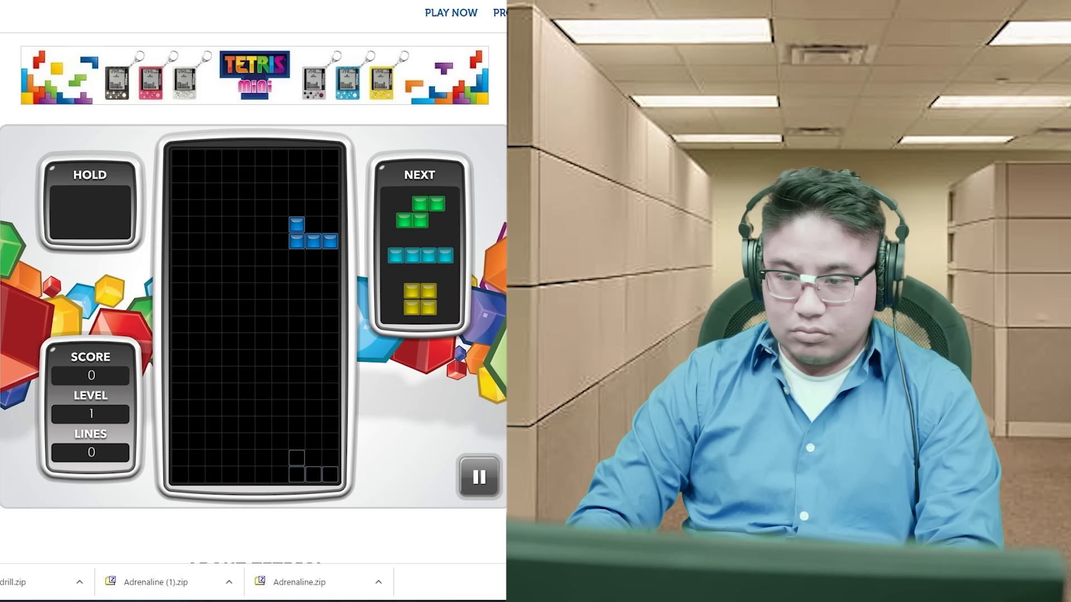
- Shift and rotate the blue J piece, then drop it at the bottom of the well
{"action": "key", "text": "Left"}
{"action": "key", "text": "Left"}
{"action": "key", "text": "Left"}
{"action": "key", "text": "Left"}
{"action": "key", "text": "Left"}
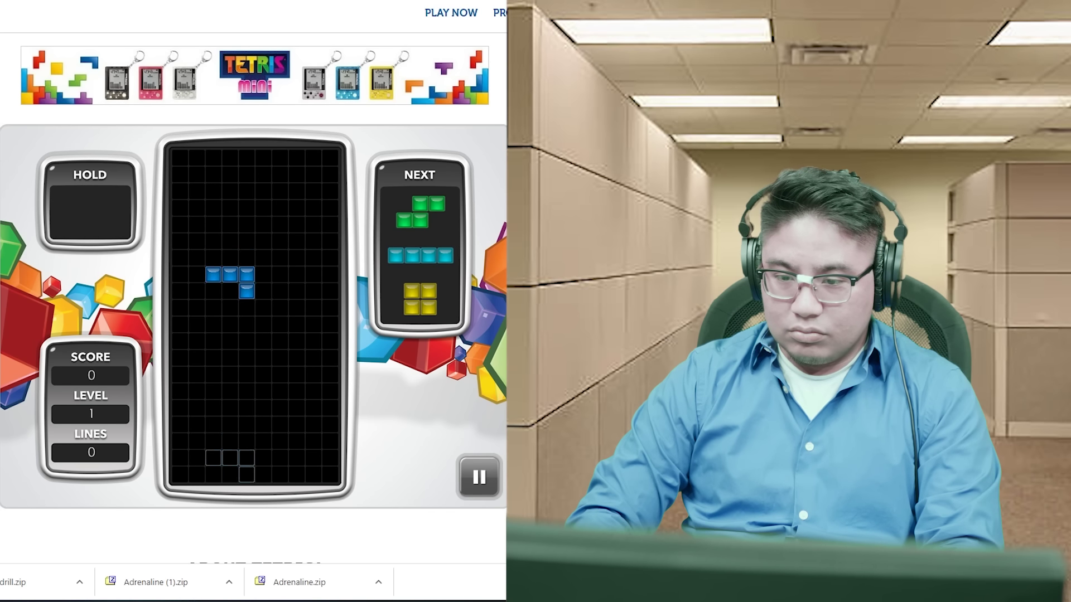
{"action": "key", "text": "Up"}
{"action": "key", "text": "Up"}
{"action": "key", "text": "space"}
{"action": "key", "text": "Right"}
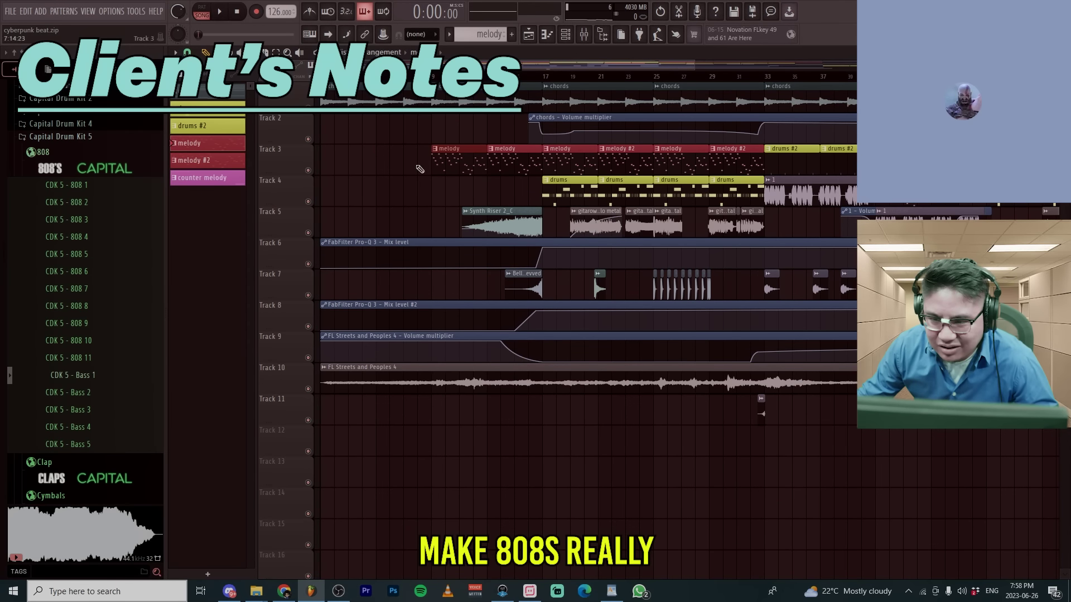
- Solo the melody on Track 3 in the playlist
{"action": "left_click", "coordinate": [565, 34]}
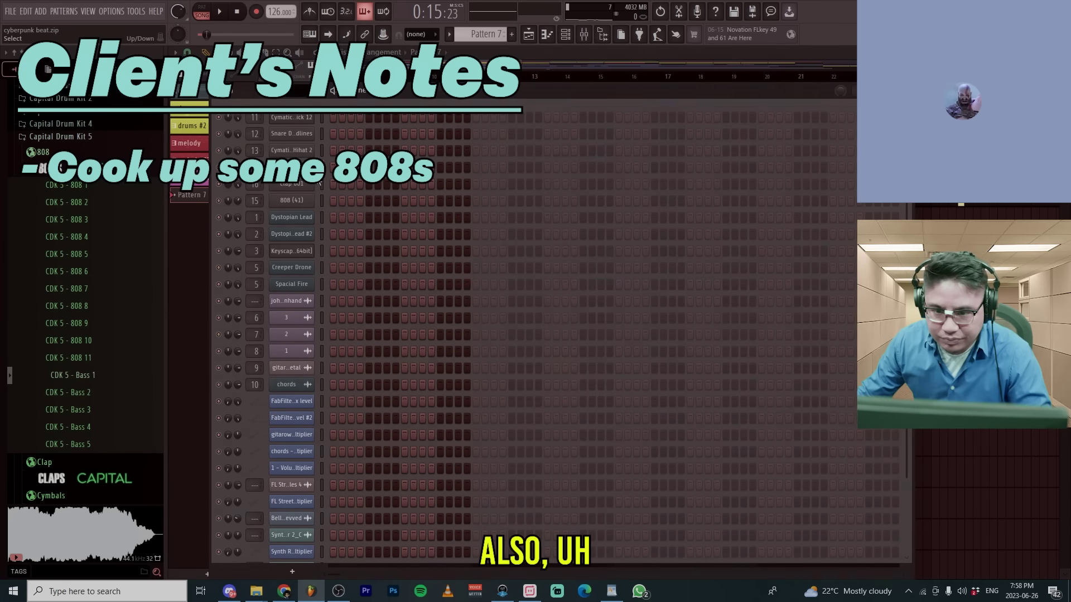
{"action": "key", "text": "F6"}
{"action": "left_click", "coordinate": [308, 170], "text": "ctrl"}
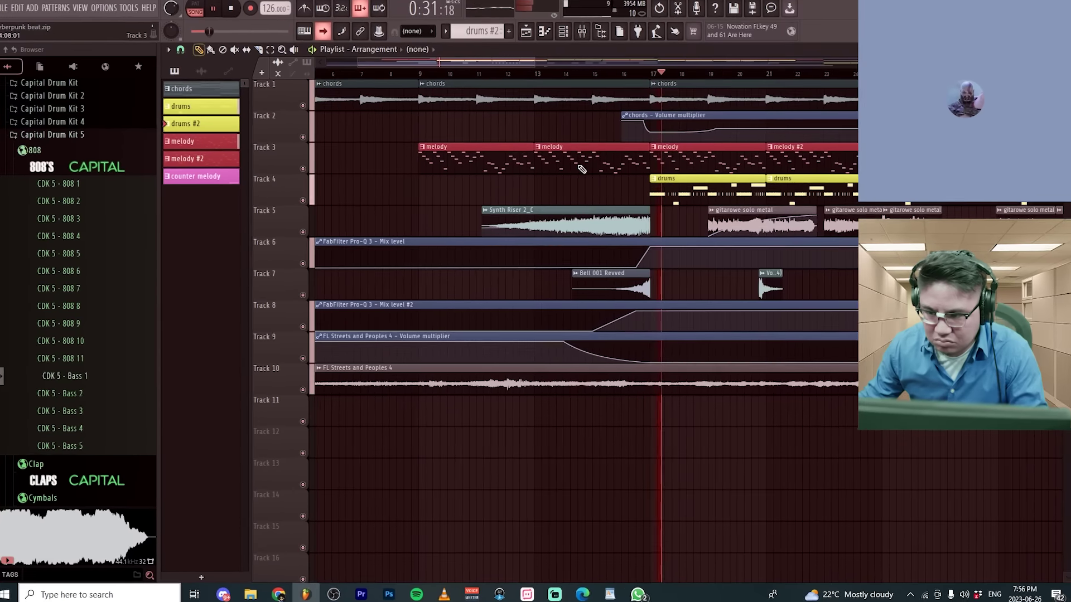
- Open the Pro-Q 3 equalizer on mixer insert 5
{"action": "left_click", "coordinate": [561, 32]}
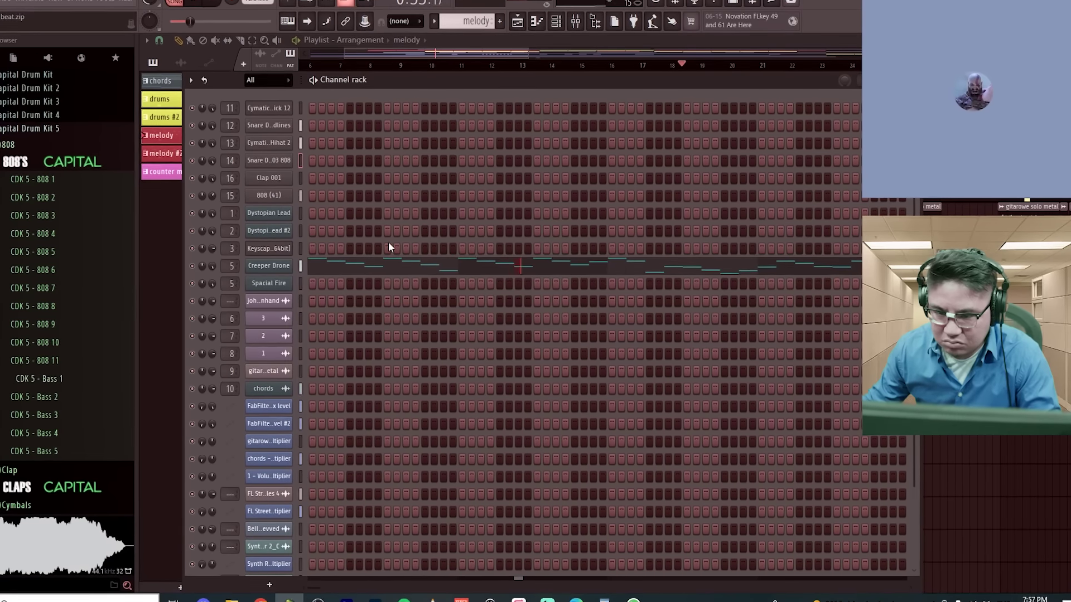
{"action": "key", "text": "F9"}
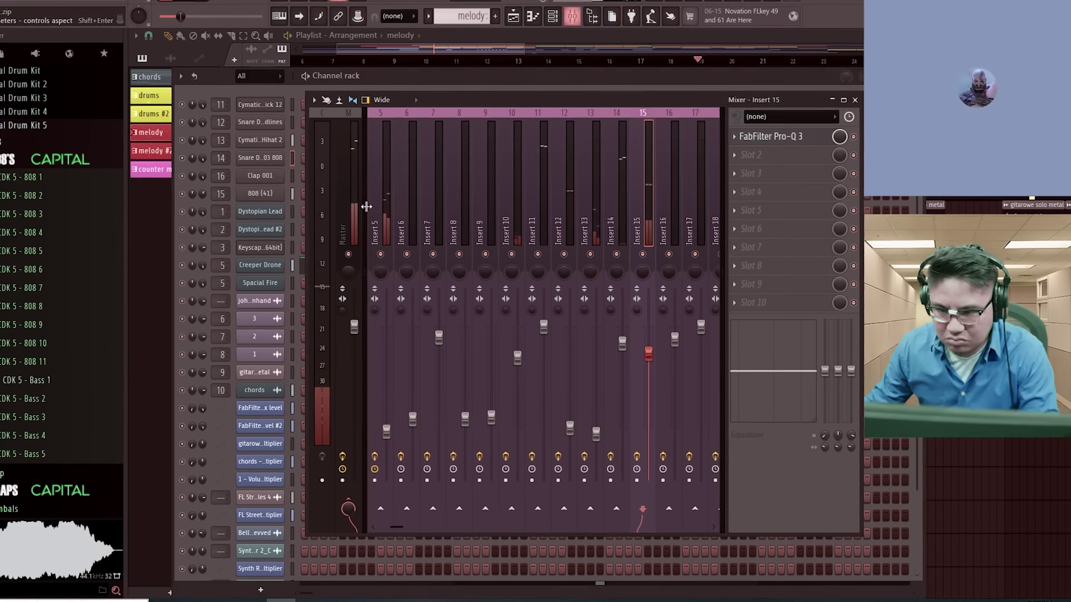
{"action": "left_click", "coordinate": [373, 198]}
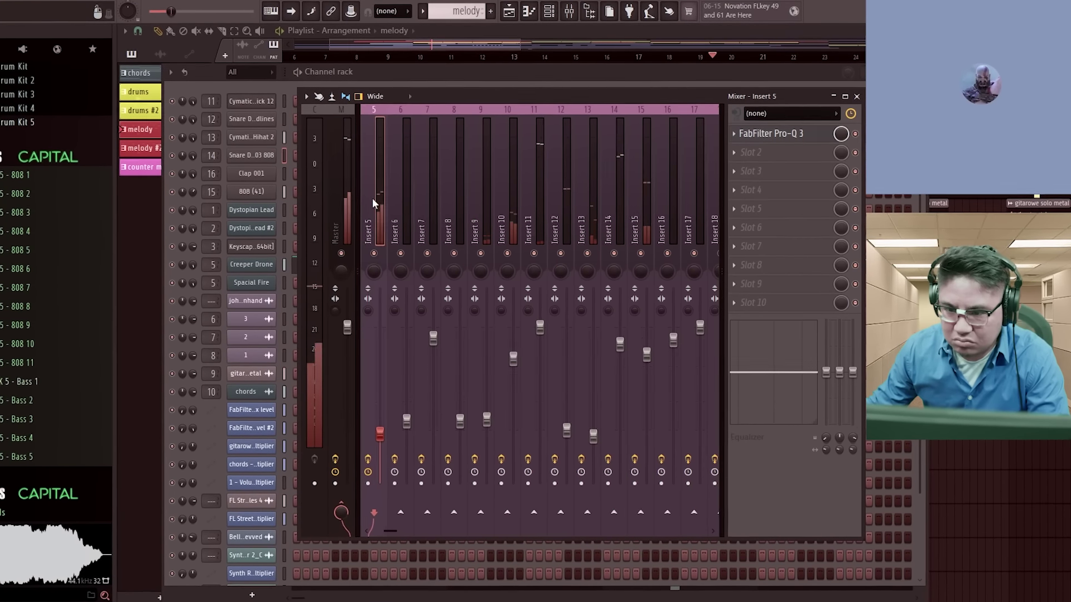
{"action": "left_click", "coordinate": [818, 133]}
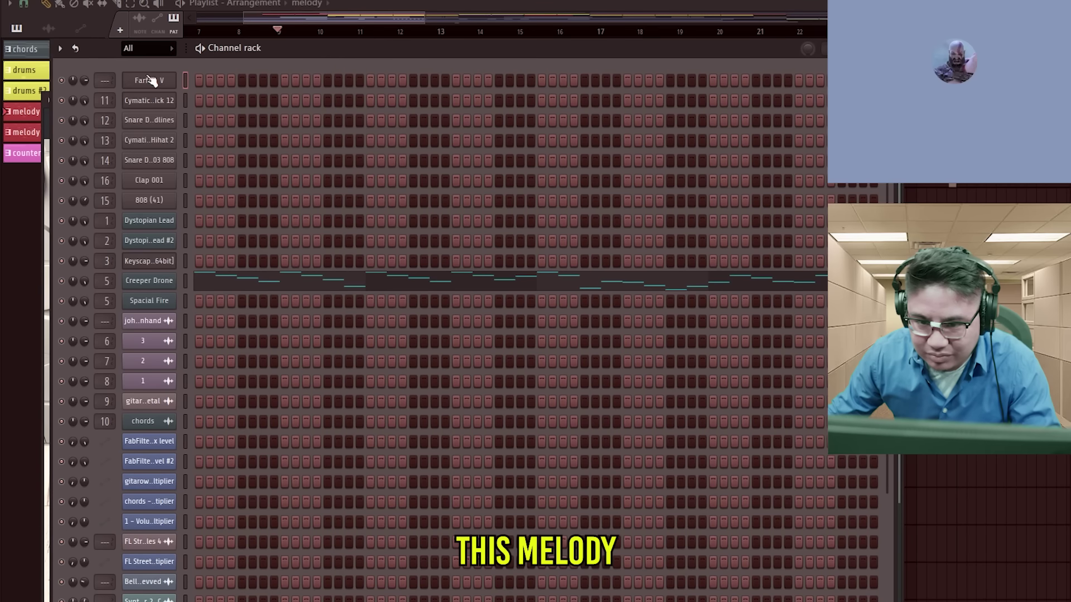
- Select the Creeper Drone melody's second phrase and shift it one bar later
{"action": "right_click", "coordinate": [177, 75]}
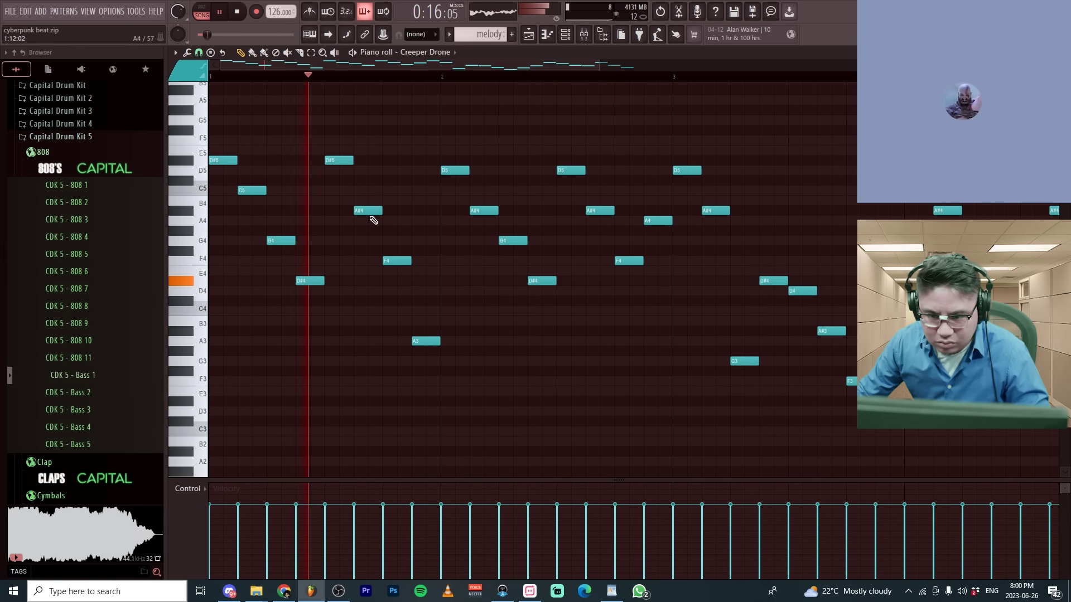
{"action": "scroll", "coordinate": [368, 187], "scroll_direction": "down", "scroll_amount": 2}
{"action": "left_click_drag", "start_coordinate": [731, 417], "coordinate": [319, 138]}
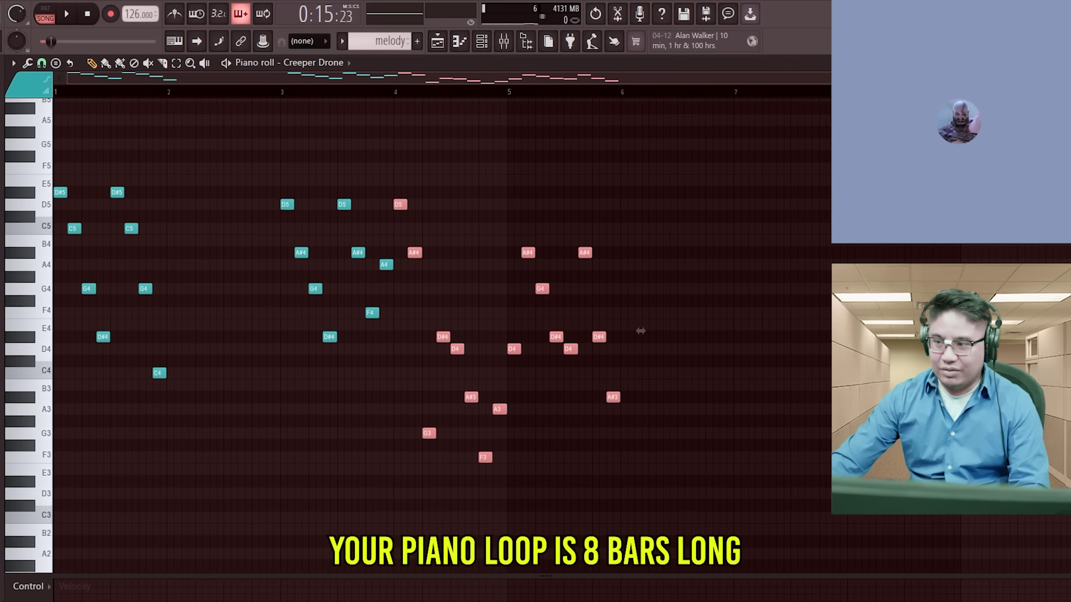
{"action": "key", "text": "ctrl+a"}
{"action": "left_click_drag", "start_coordinate": [717, 485], "coordinate": [399, 167]}
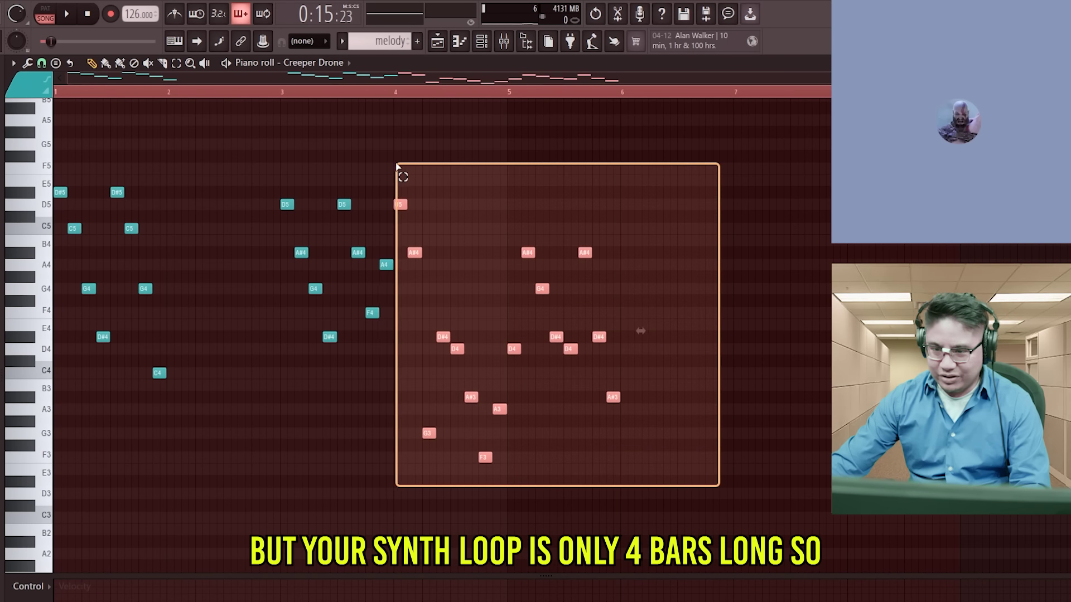
{"action": "scroll", "coordinate": [390, 184], "scroll_direction": "up", "scroll_amount": 3}
{"action": "left_click_drag", "start_coordinate": [419, 204], "coordinate": [665, 188]}
- Nudge the melody notes around bars 6–7 half a bar later
{"action": "scroll", "coordinate": [670, 251], "scroll_direction": "down", "scroll_amount": 3}
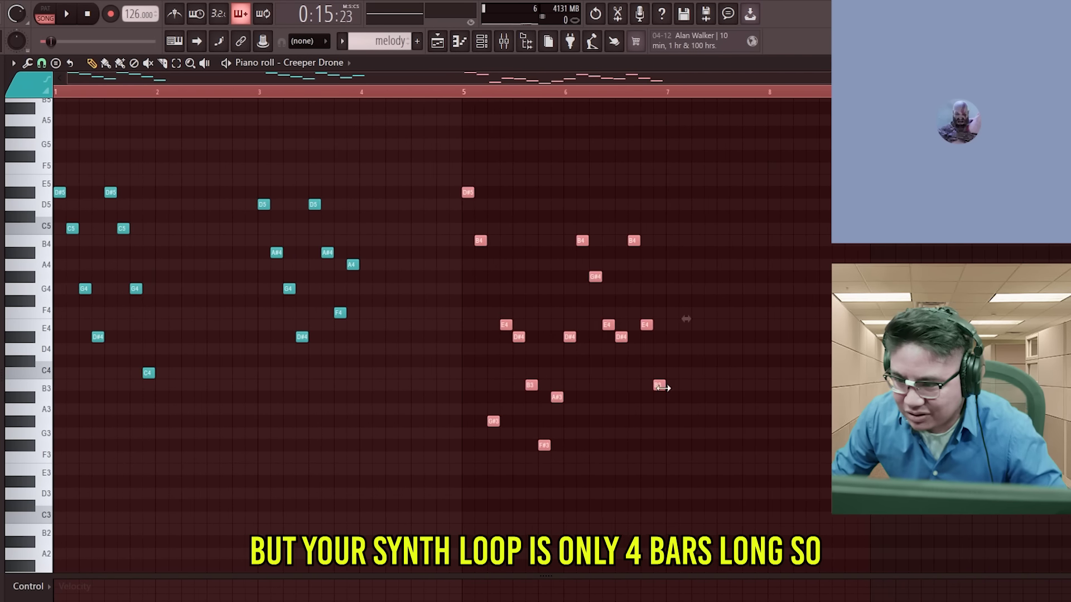
{"action": "mouse_move", "coordinate": [724, 511]}
{"action": "left_mouse_down"}
{"action": "mouse_move", "coordinate": [596, 196]}
{"action": "mouse_move", "coordinate": [566, 192]}
{"action": "left_mouse_up"}
{"action": "left_click_drag", "start_coordinate": [593, 337], "coordinate": [637, 337]}
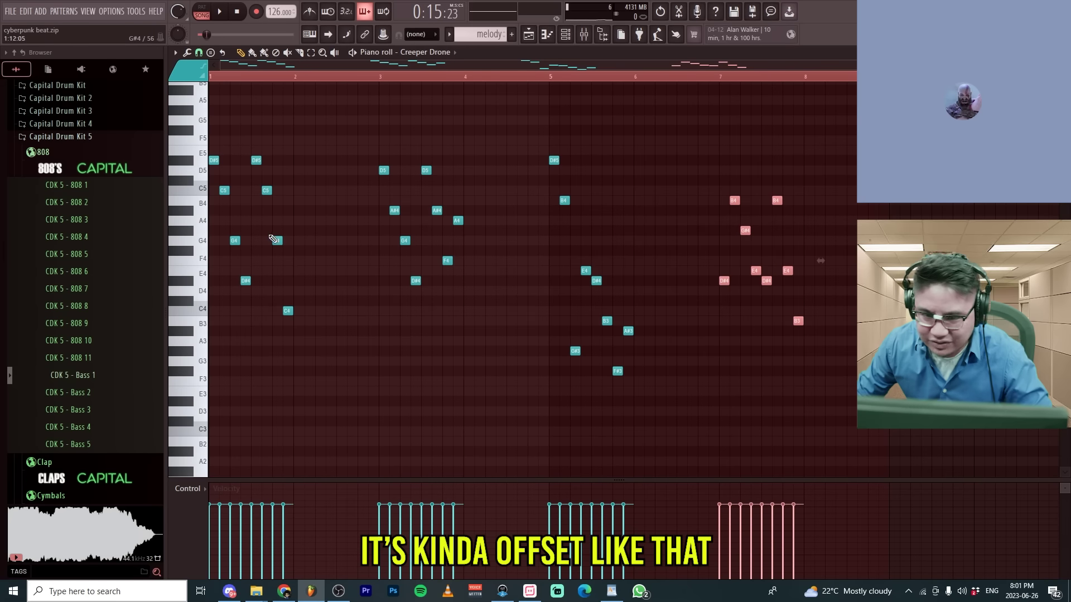
{"action": "left_click_drag", "start_coordinate": [274, 240], "coordinate": [359, 175]}
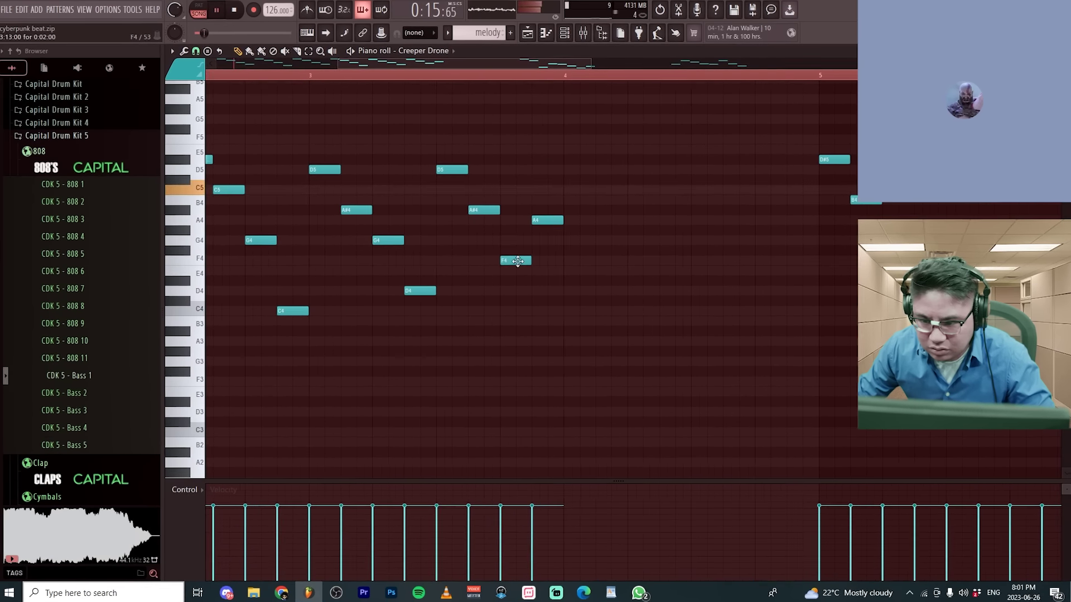
- Lower the last bar-3 note from A4 to D4 and duplicate bars 3–4
{"action": "left_click_drag", "start_coordinate": [540, 221], "coordinate": [540, 295]}
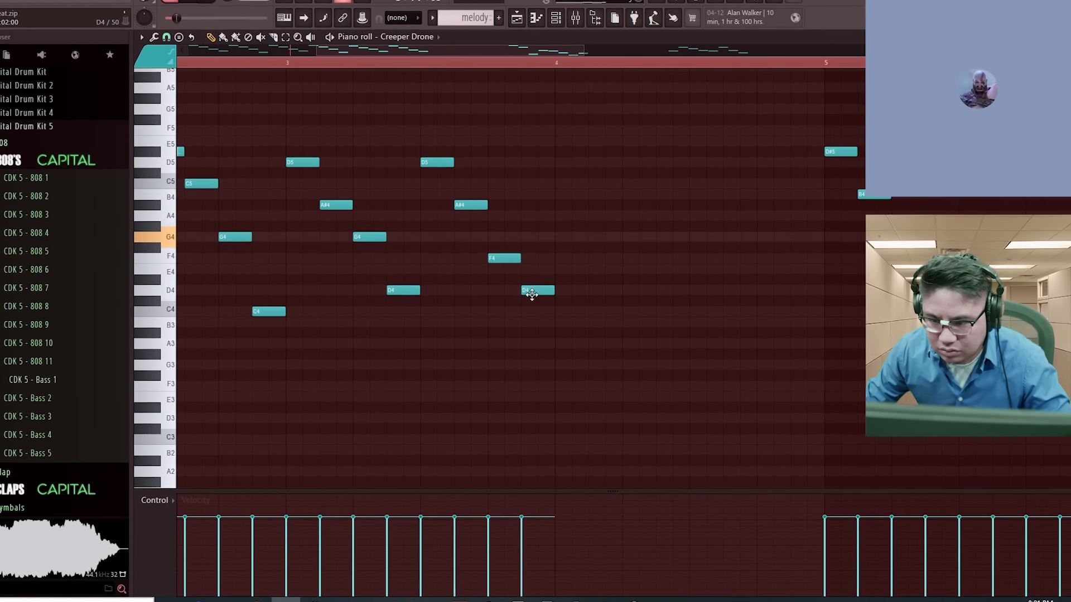
{"action": "left_click_drag", "start_coordinate": [599, 360], "coordinate": [276, 121]}
{"action": "key", "text": "ctrl+b"}
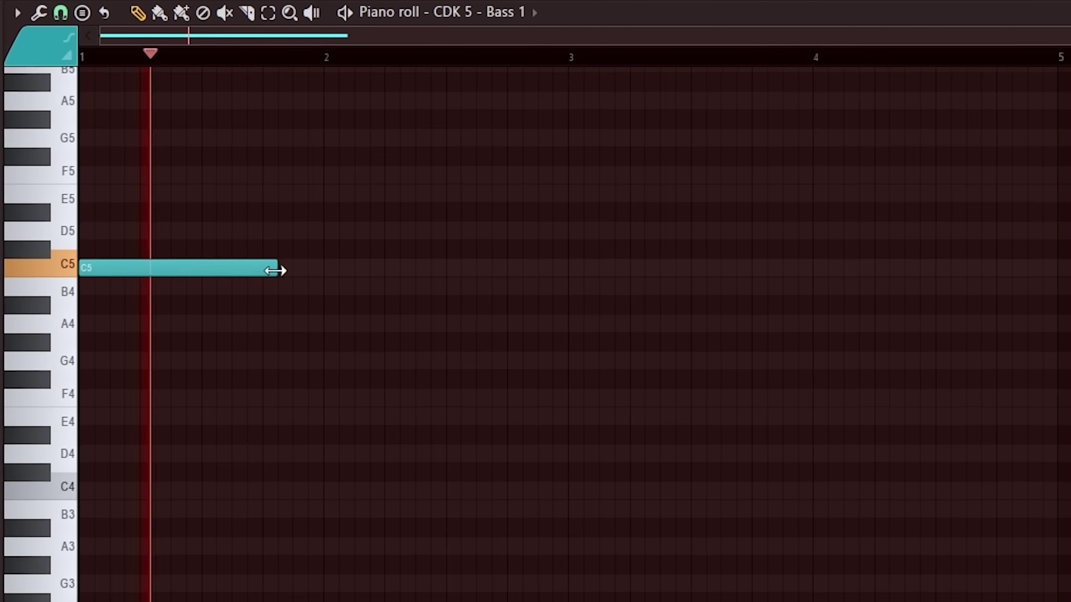
- Draw the 808 bassline: a long C5, an A#4 at bar 3, and C5 at bar 5
{"action": "left_click_drag", "start_coordinate": [280, 270], "coordinate": [553, 277]}
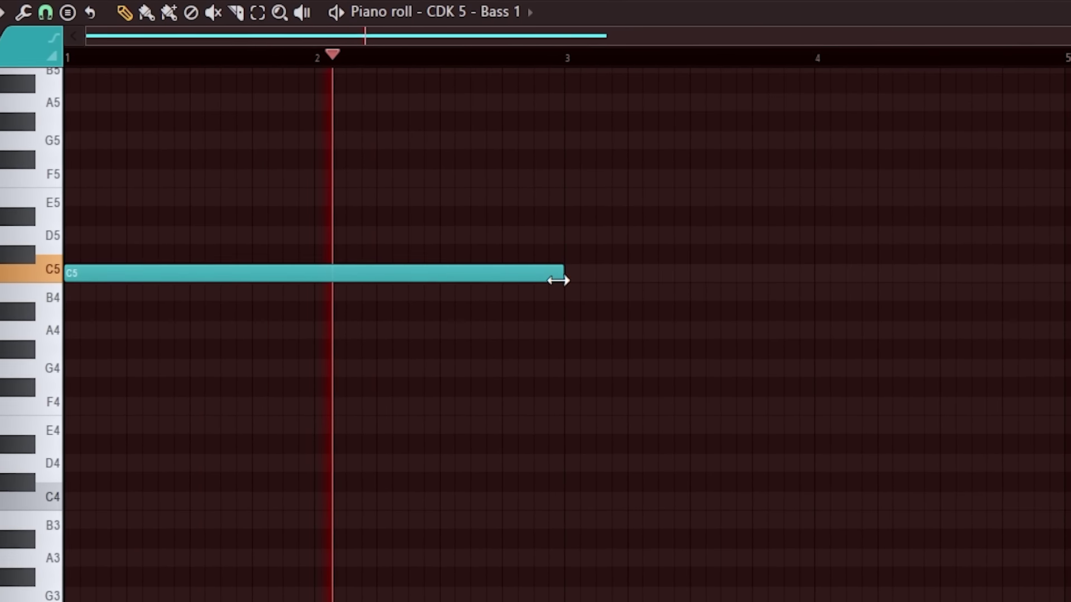
{"action": "left_click", "coordinate": [566, 308]}
{"action": "scroll", "coordinate": [567, 308], "scroll_direction": "down", "scroll_amount": 2}
{"action": "left_click_drag", "start_coordinate": [567, 324], "coordinate": [597, 310]}
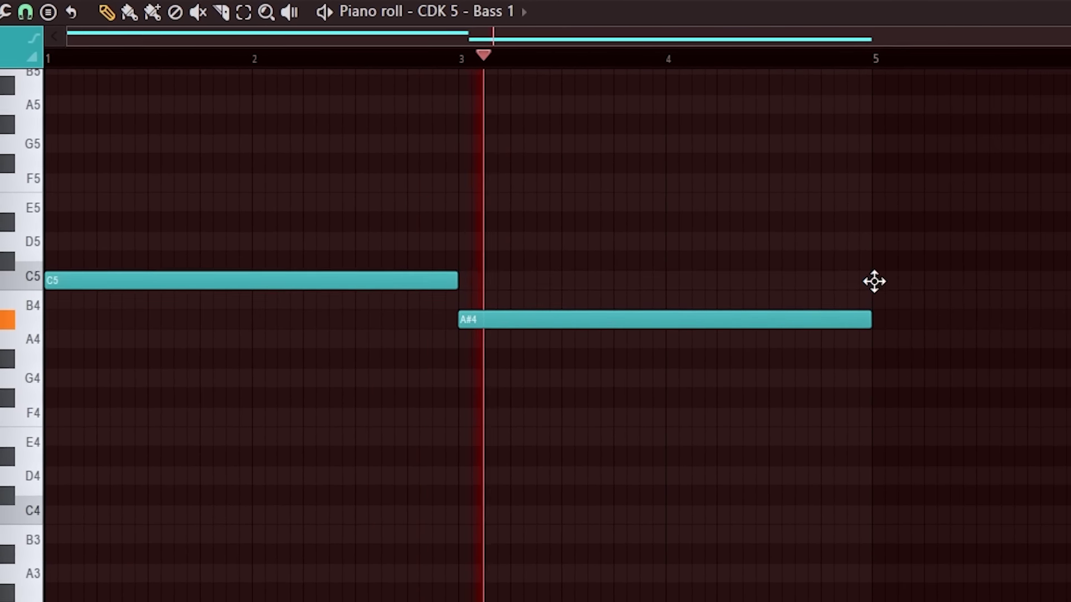
{"action": "left_click", "coordinate": [874, 281]}
{"action": "scroll", "coordinate": [862, 323], "scroll_direction": "down", "scroll_amount": 2}
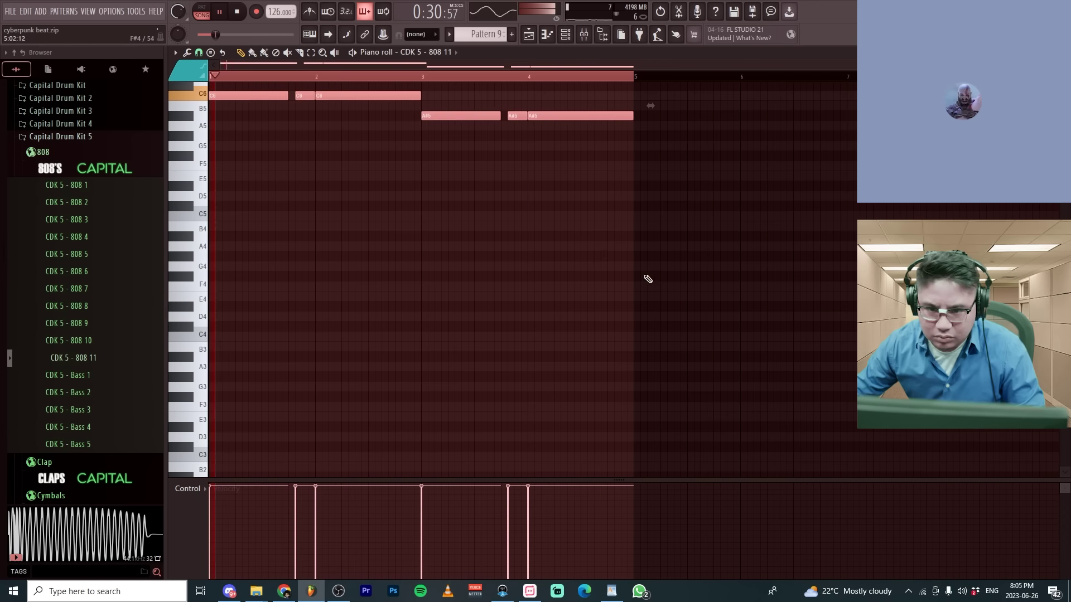
{"action": "scroll", "coordinate": [266, 282], "scroll_direction": "up", "scroll_amount": 5}
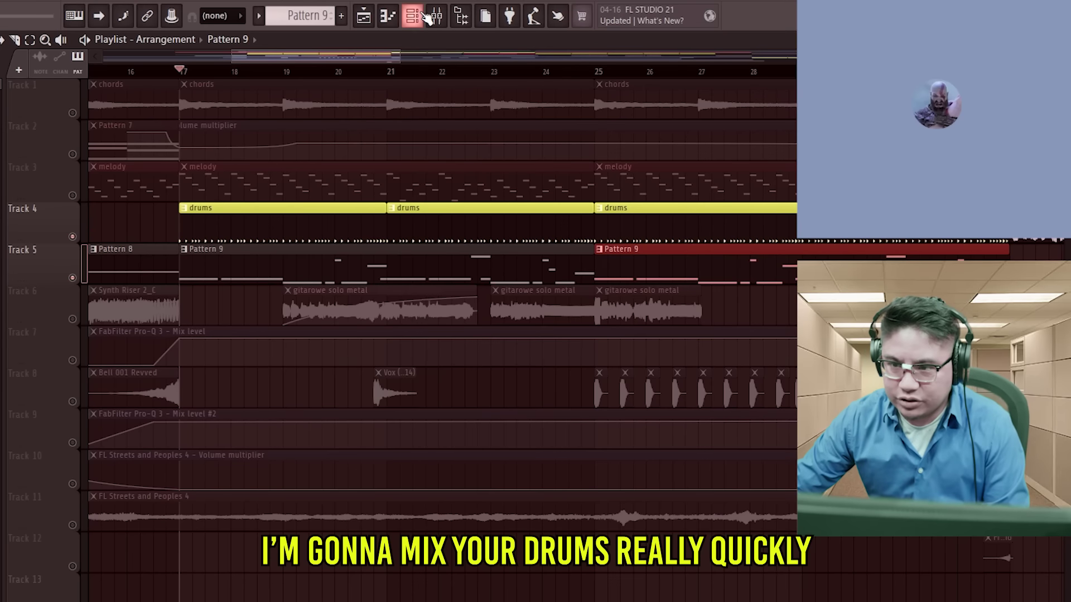
- Switch between the channel rack and playlist to check Pattern 9 on Track 5
{"action": "key", "text": "F6"}
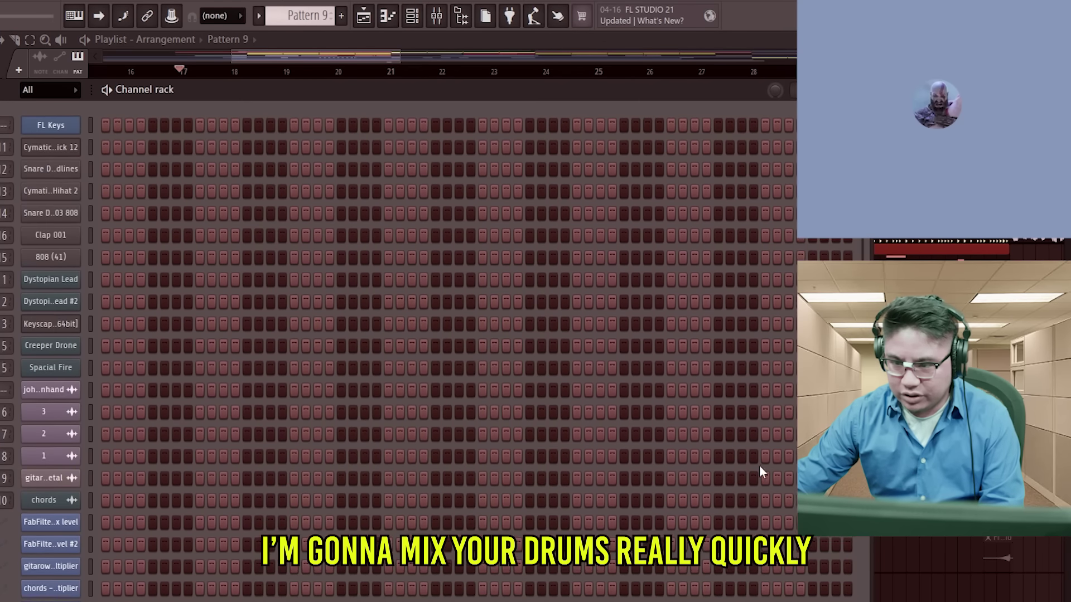
{"action": "key", "text": "F6"}
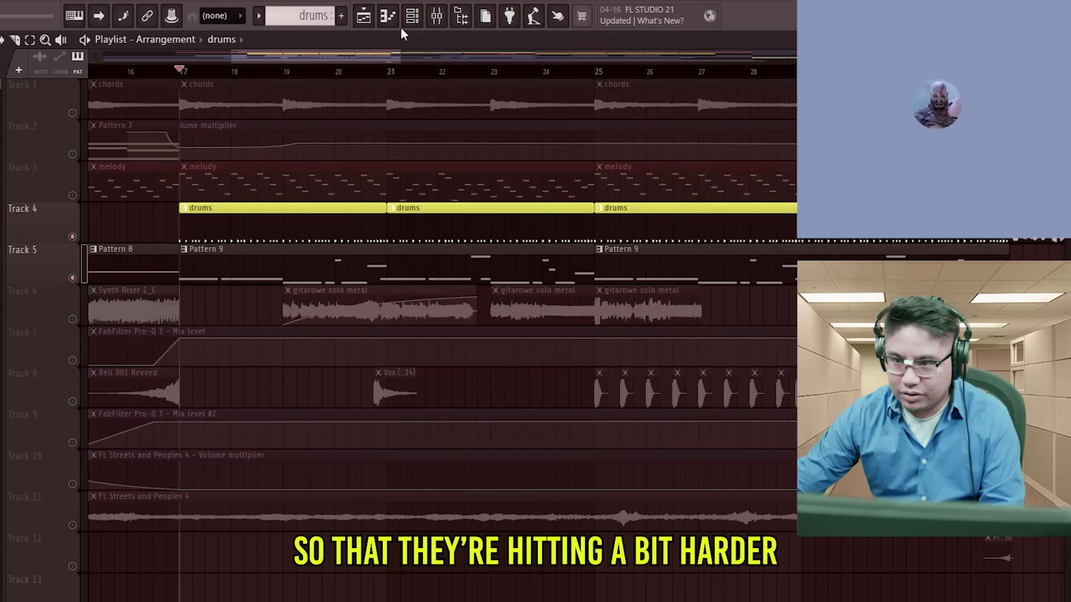
{"action": "key", "text": "F6"}
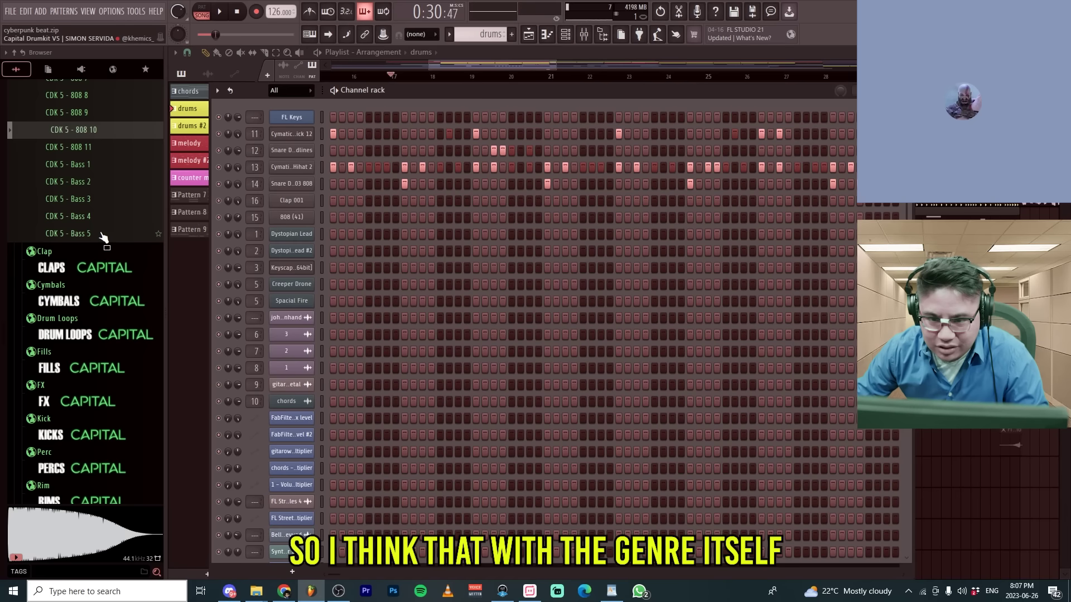
- Add CDK5 - Snare 5 from the Snare folder to the drums pattern on the existing snare steps
{"action": "scroll", "coordinate": [103, 237], "scroll_direction": "up", "scroll_amount": 3}
{"action": "scroll", "coordinate": [89, 251], "scroll_direction": "down", "scroll_amount": 6}
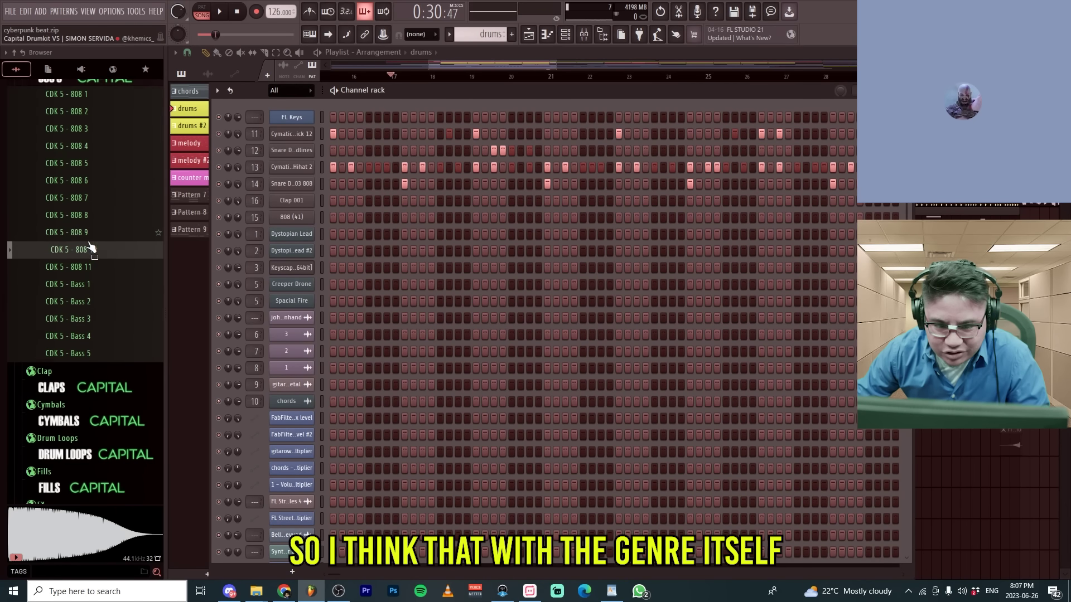
{"action": "left_click", "coordinate": [64, 390]}
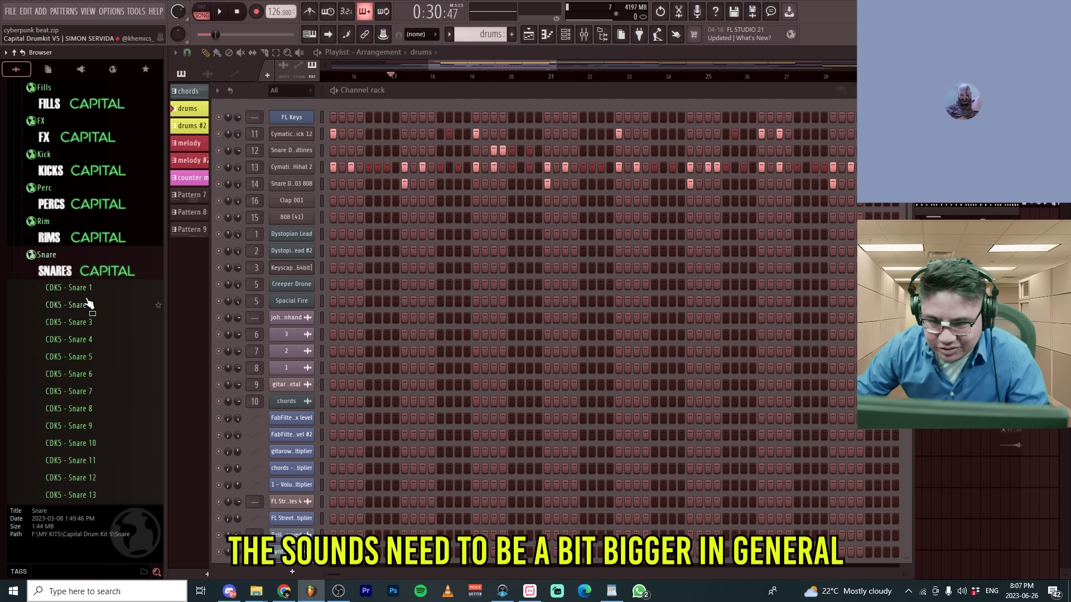
{"action": "left_click_drag", "start_coordinate": [69, 357], "coordinate": [291, 201]}
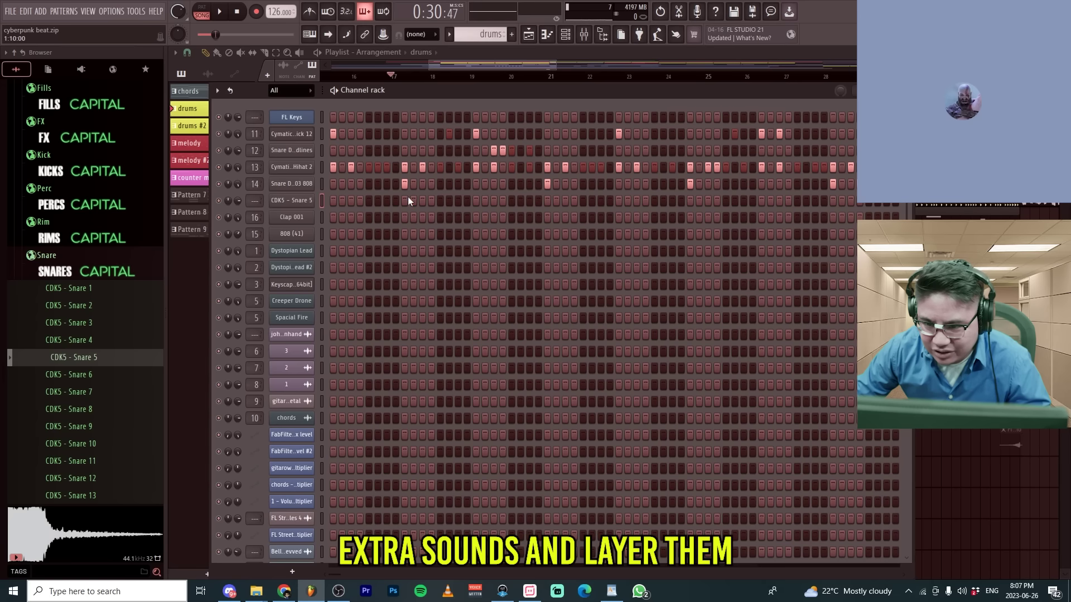
{"action": "left_click", "coordinate": [833, 200]}
{"action": "key", "text": "space"}
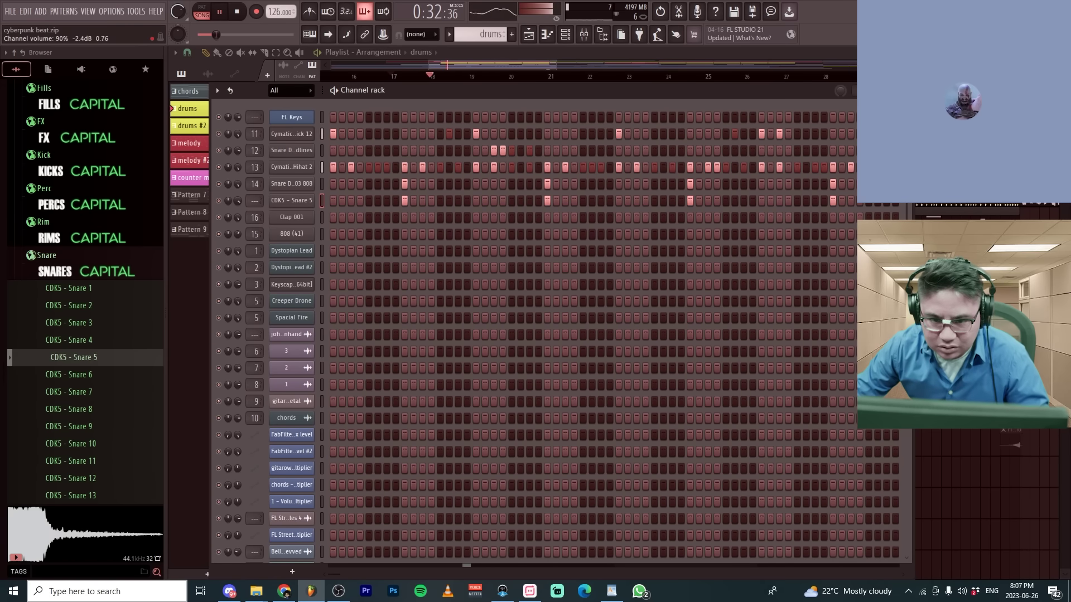
- Play the beat and check the Cymatics Diablo Lite effect in the mixer
{"action": "key", "text": "F6"}
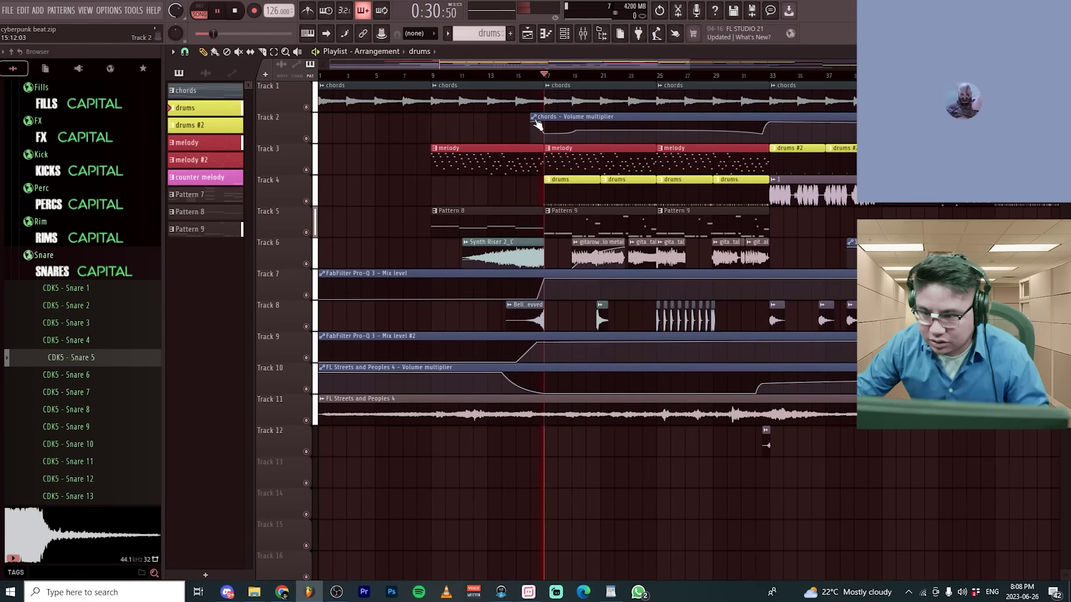
{"action": "key", "text": "F9"}
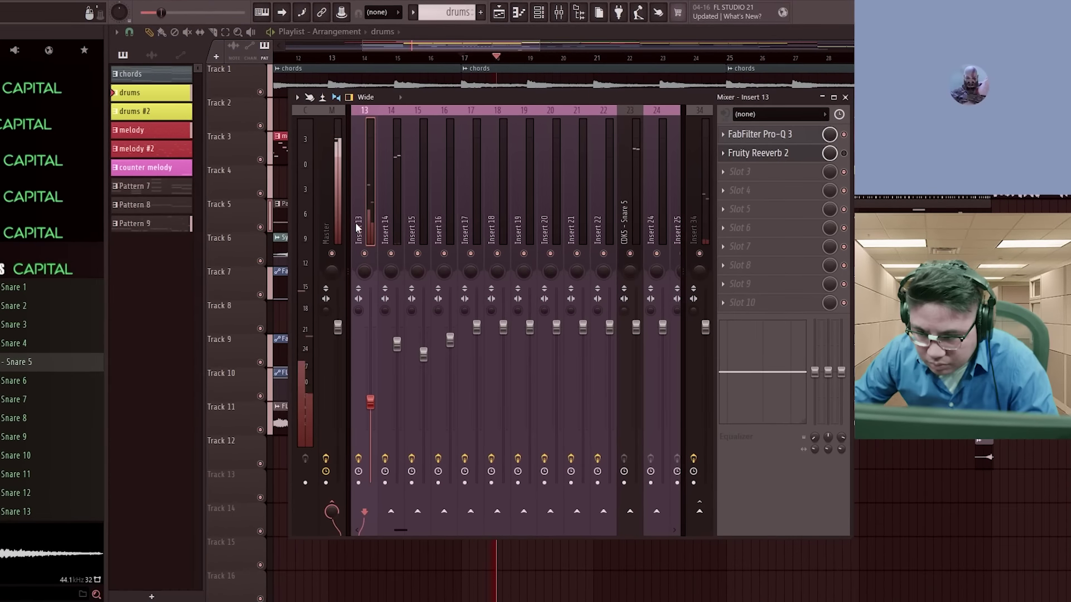
{"action": "scroll", "coordinate": [385, 217], "scroll_direction": "up", "scroll_amount": 6}
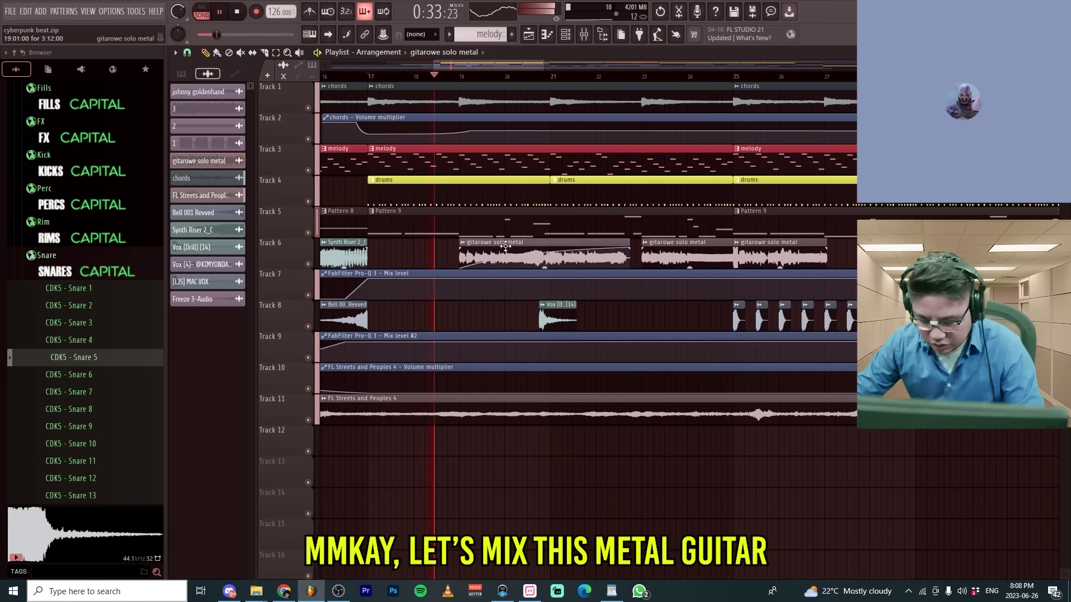
{"action": "key", "text": "F9"}
{"action": "key", "text": "space"}
{"action": "key", "text": "F9"}
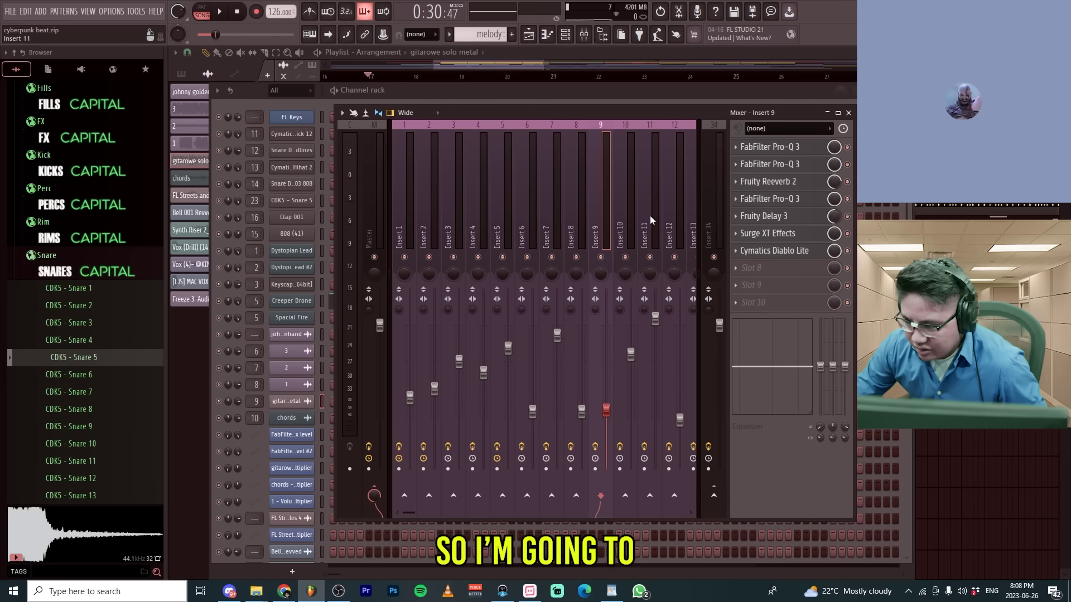
{"action": "left_click", "coordinate": [797, 252]}
{"action": "left_click", "coordinate": [798, 252]}
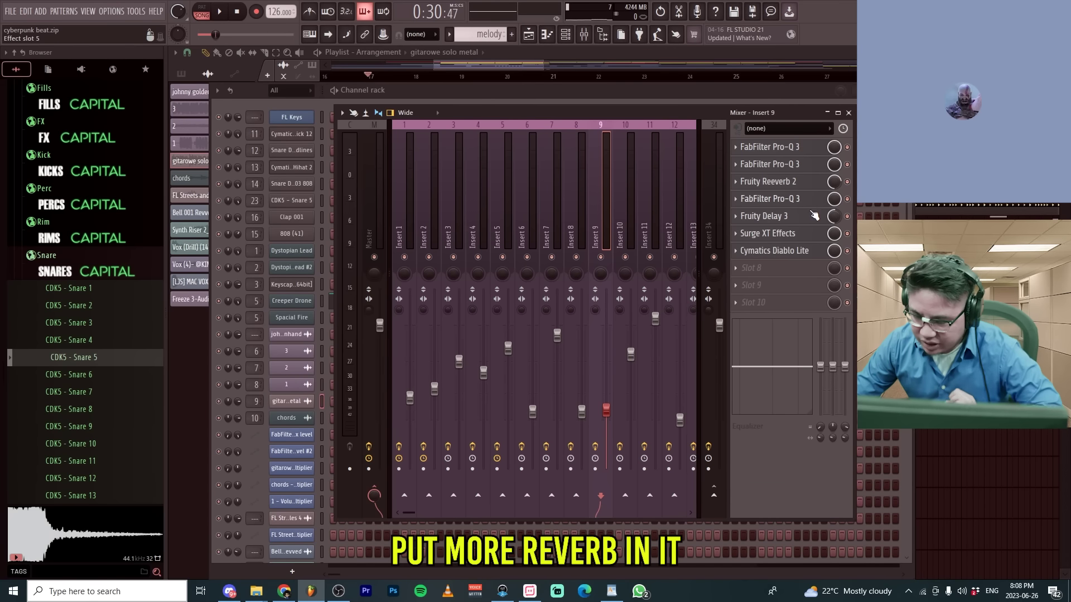
- On insert 9's Pro-Q 3, cut the guitar below about 305 Hz and remove the high boost
{"action": "left_click", "coordinate": [770, 147]}
{"action": "left_click_drag", "start_coordinate": [285, 264], "coordinate": [475, 279]}
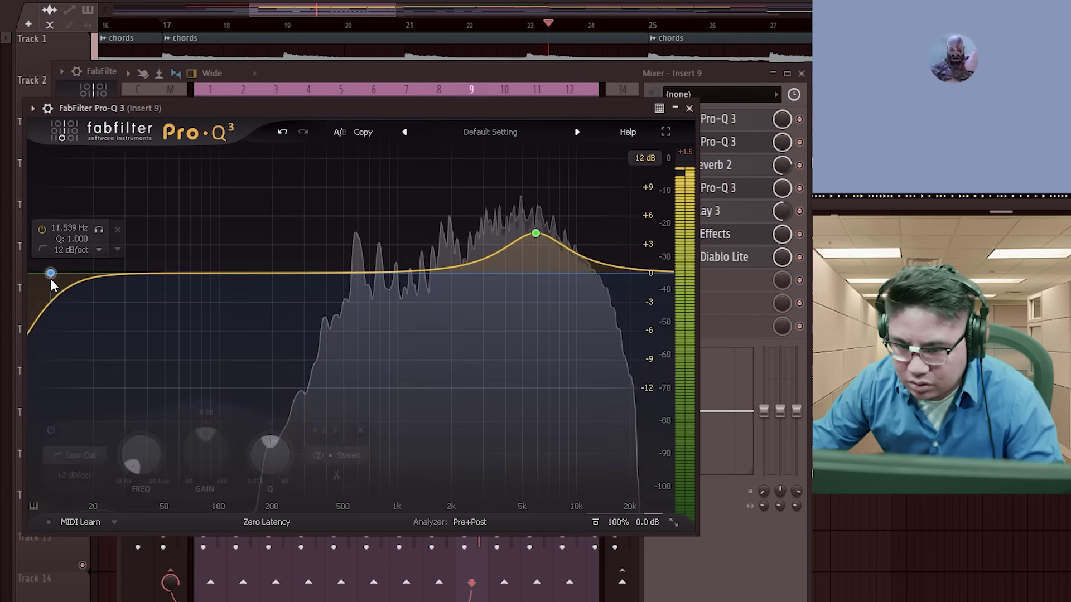
{"action": "left_click_drag", "start_coordinate": [306, 301], "coordinate": [319, 292]}
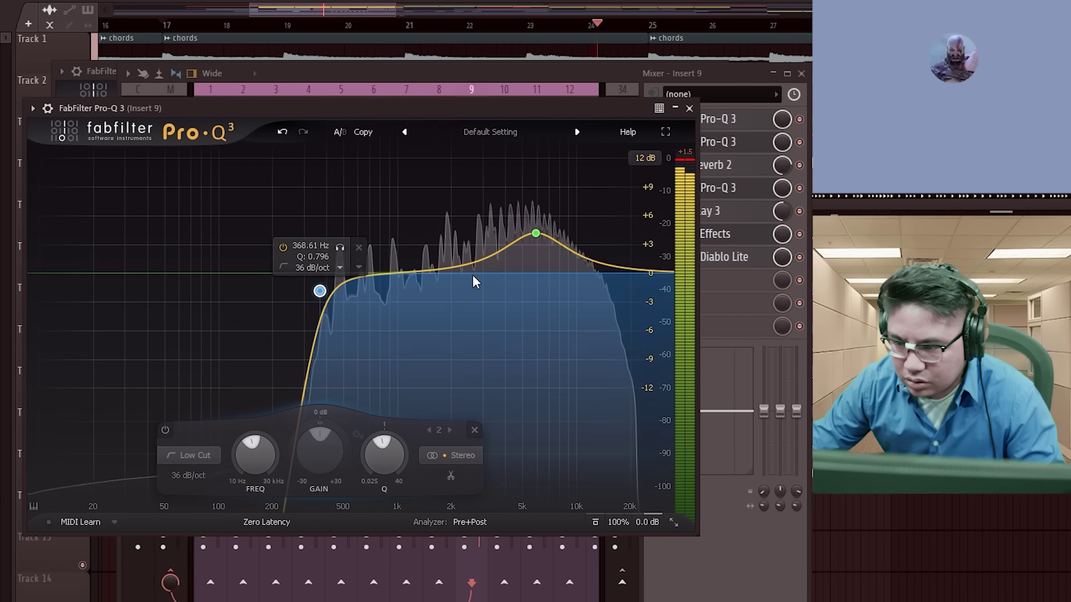
{"action": "right_click", "coordinate": [536, 233]}
{"action": "left_click", "coordinate": [574, 369]}
{"action": "left_click", "coordinate": [721, 189]}
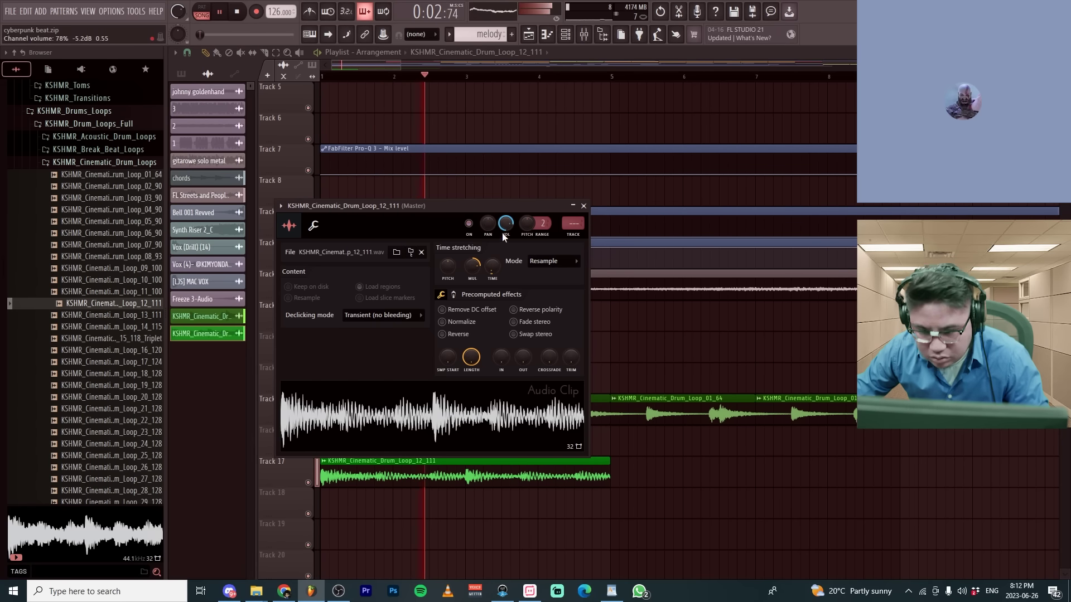
- Repeat the KSHMR_Cinematic_Drum_Loop_12_111 clip on Track 17 back to back along the playlist
{"action": "key", "text": "Escape"}
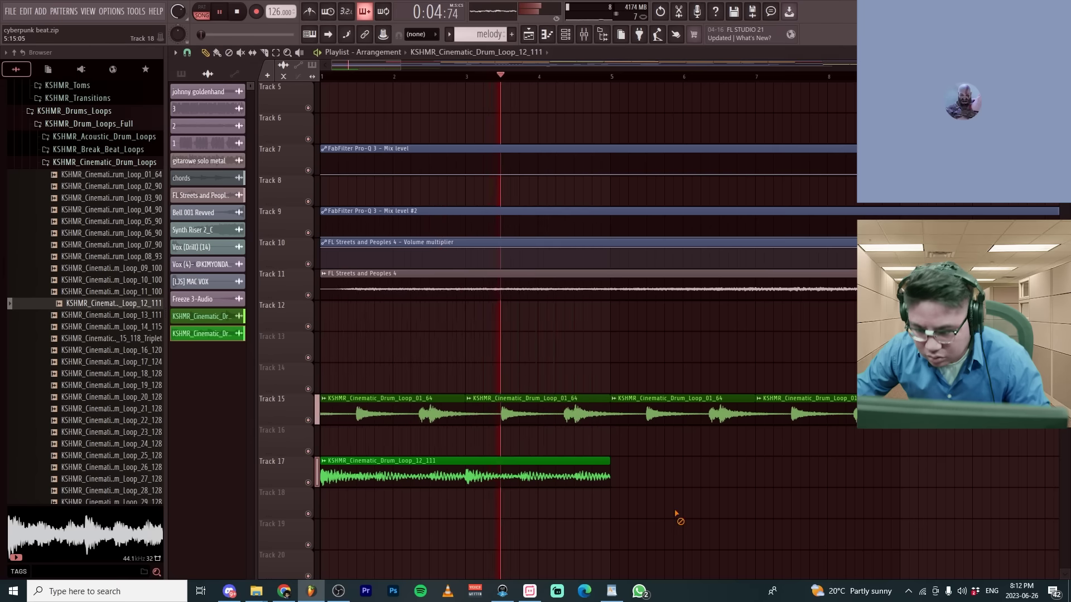
{"action": "key", "text": "ctrl+b"}
{"action": "scroll", "coordinate": [569, 514], "scroll_direction": "down", "scroll_amount": 3}
{"action": "key", "text": "ctrl+b"}
{"action": "key", "text": "ctrl+b"}
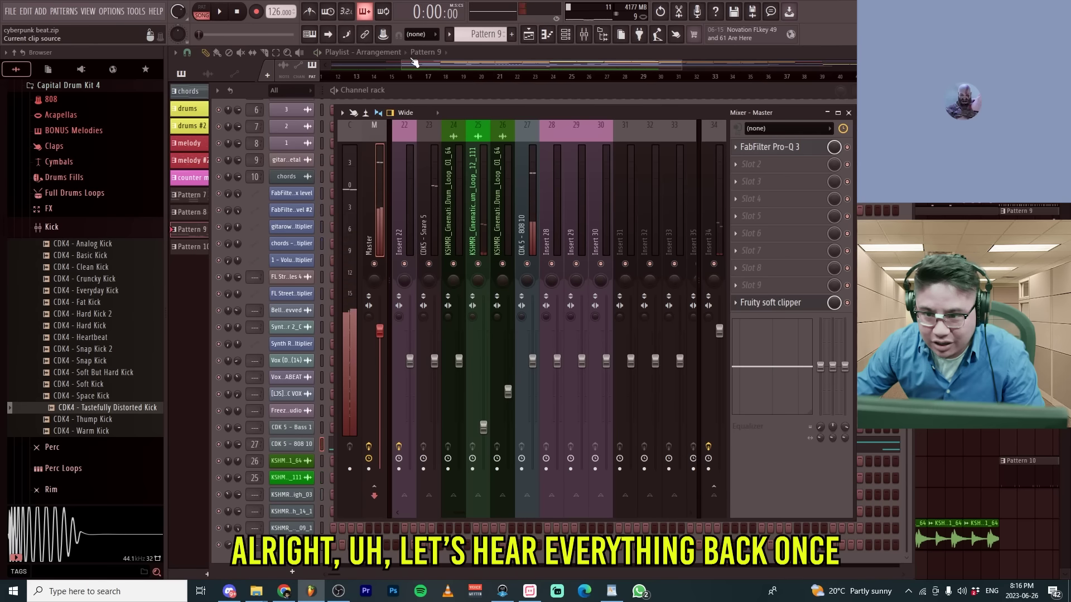
- Close the floating windows to view the whole cyberpunk arrangement for playback
{"action": "key", "text": "F12"}
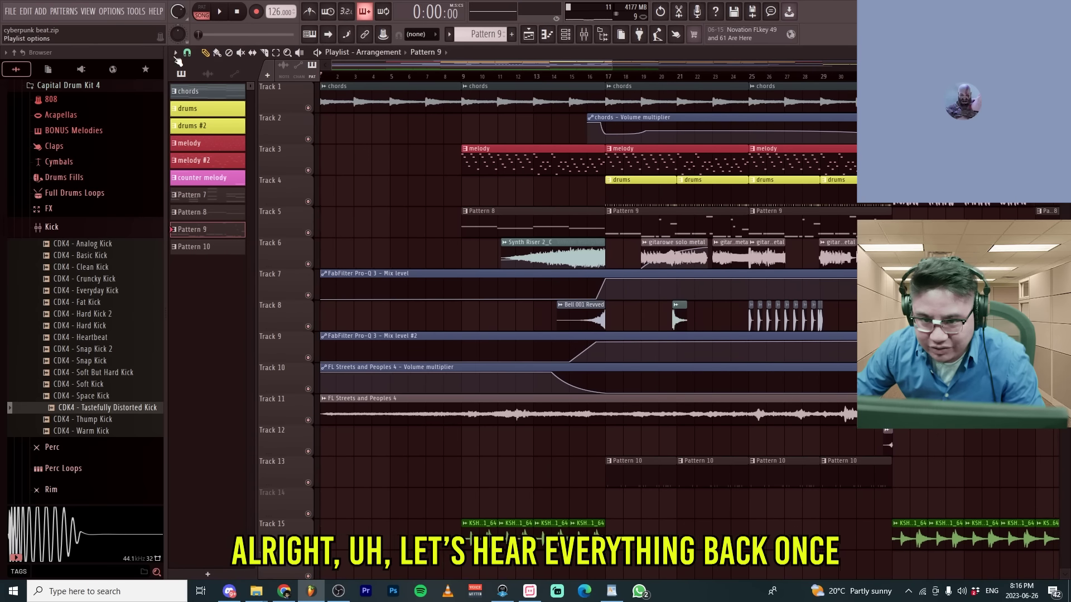
{"action": "scroll", "coordinate": [377, 201], "scroll_direction": "up", "scroll_amount": 4}
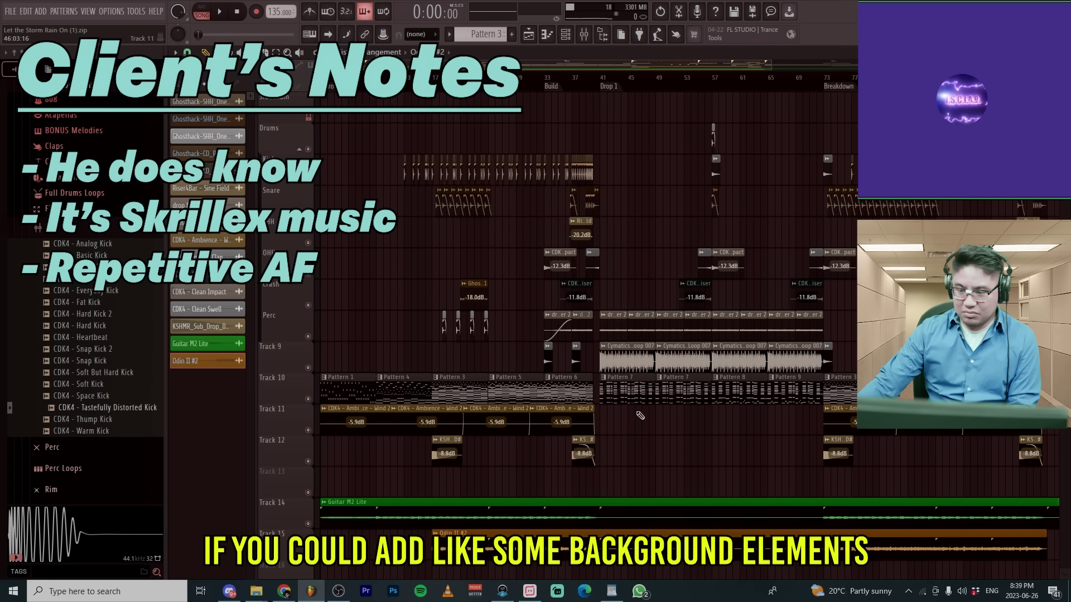
- Marquee-select the clips spanning the first drop of Let the Storm Rain On to review it
{"action": "scroll", "coordinate": [616, 403], "scroll_direction": "down", "scroll_amount": 3}
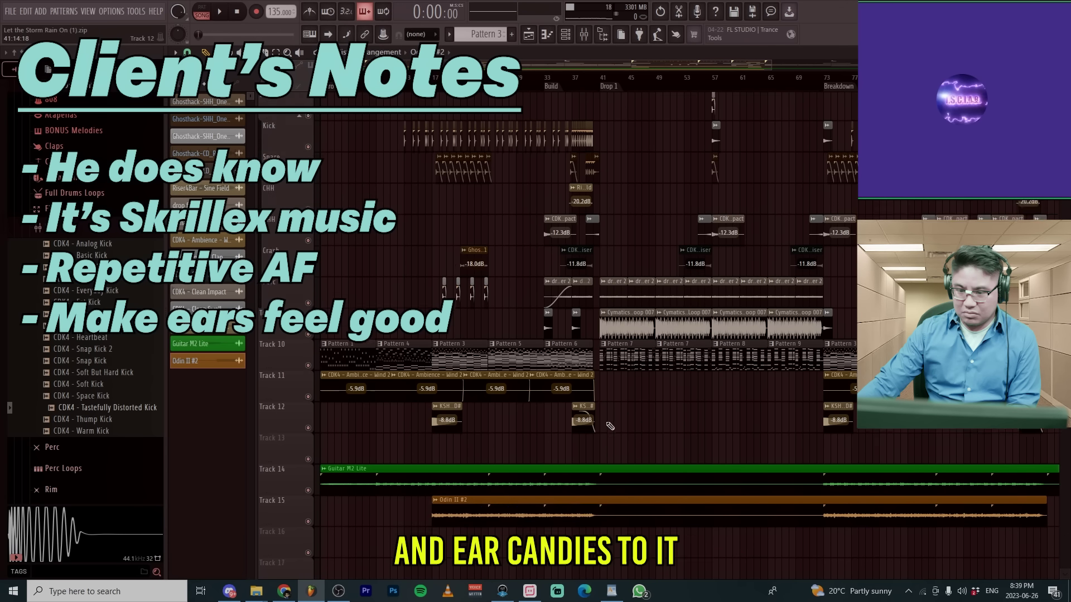
{"action": "left_click_drag", "start_coordinate": [633, 455], "coordinate": [518, 117]}
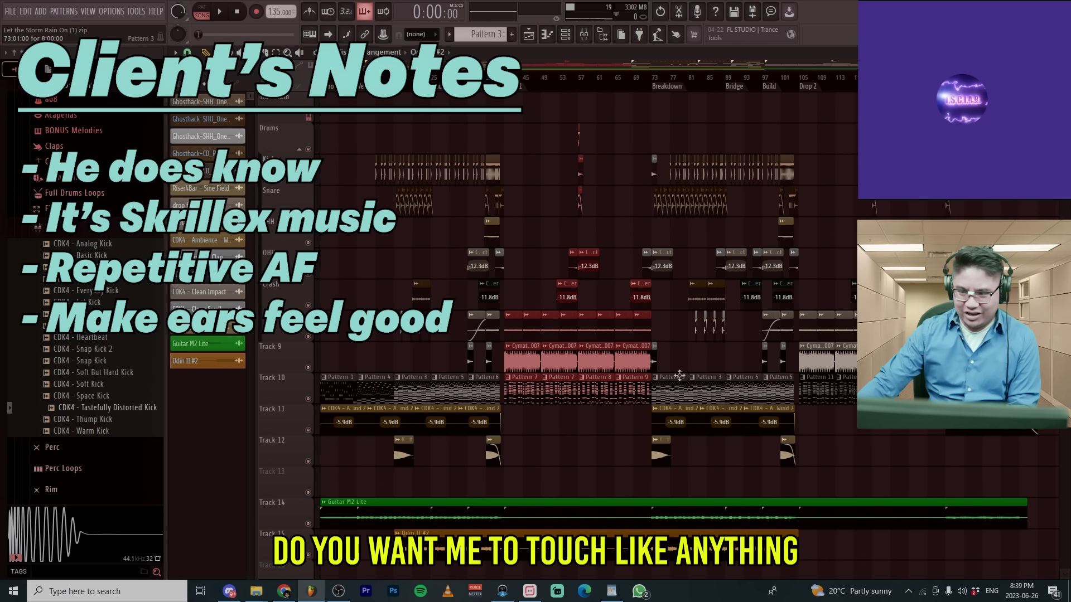
{"action": "scroll", "coordinate": [494, 259], "scroll_direction": "up", "scroll_amount": 3}
{"action": "scroll", "coordinate": [494, 259], "scroll_direction": "up", "scroll_amount": 3}
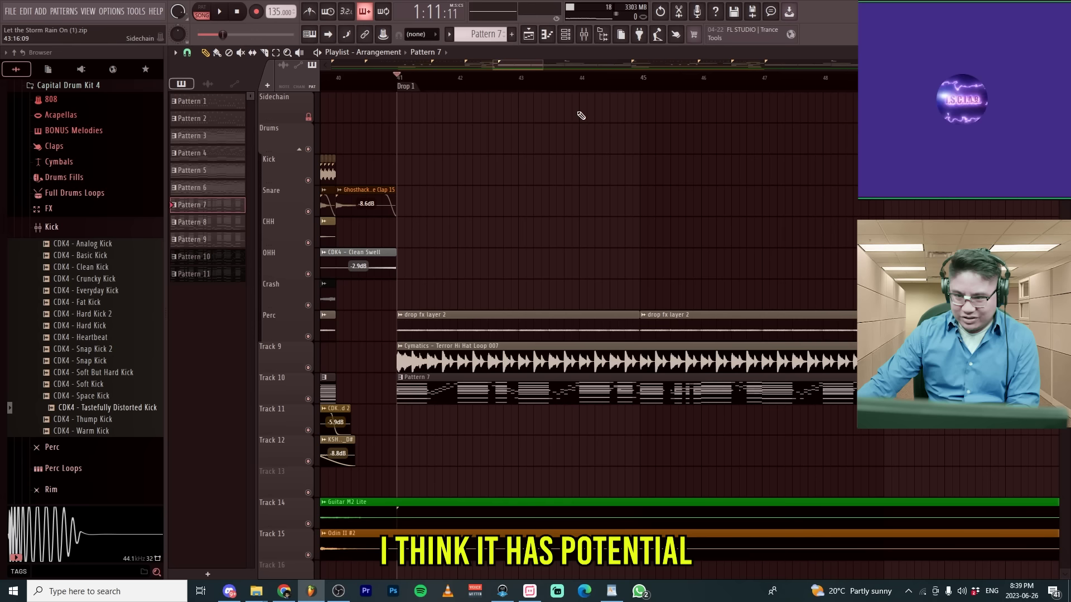
{"action": "left_click", "coordinate": [354, 45]}
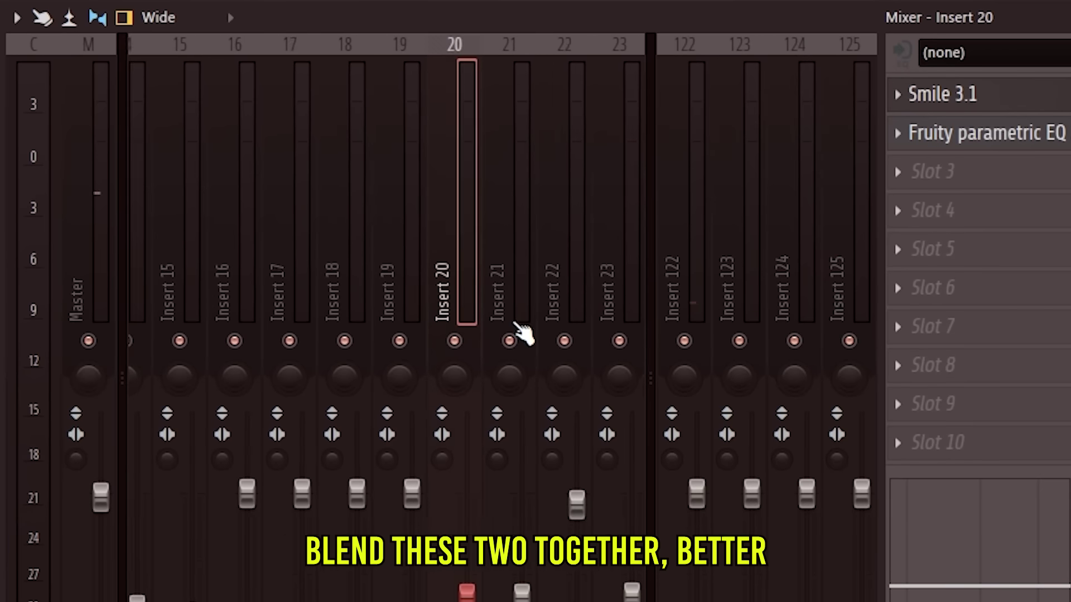
- Audition the two layers on Inserts 20 and 21 during playback
{"action": "scroll", "coordinate": [399, 256], "scroll_direction": "down", "scroll_amount": 1}
{"action": "left_click", "coordinate": [433, 263]}
{"action": "key", "text": "space"}
{"action": "left_click", "coordinate": [414, 269]}
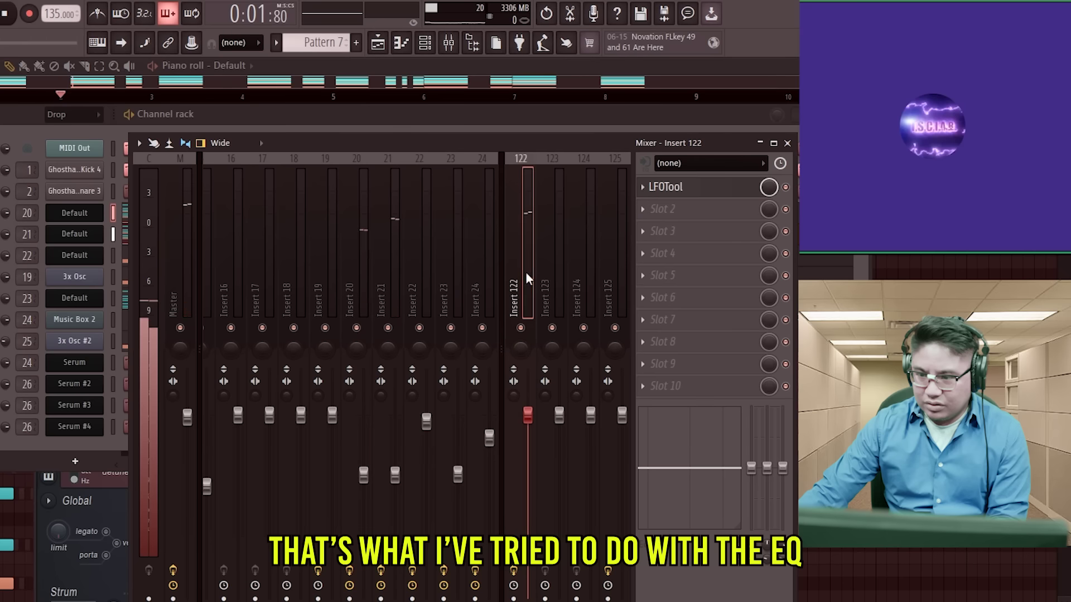
{"action": "key", "text": "space"}
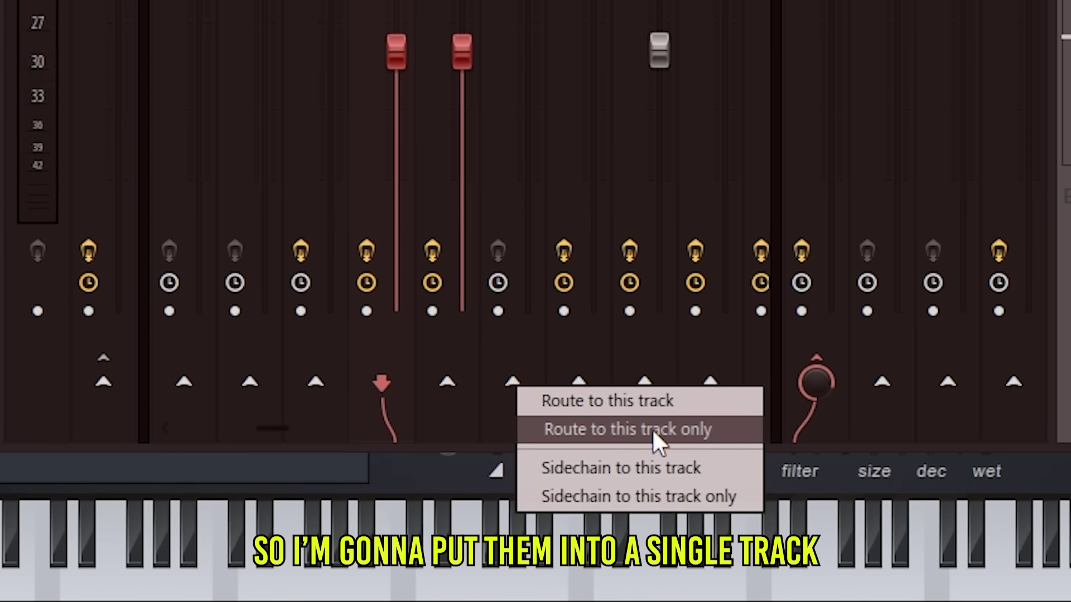
- Route Inserts 20 and 21 only to Insert 22 and add Wider set to 72% width
{"action": "left_click", "coordinate": [581, 512]}
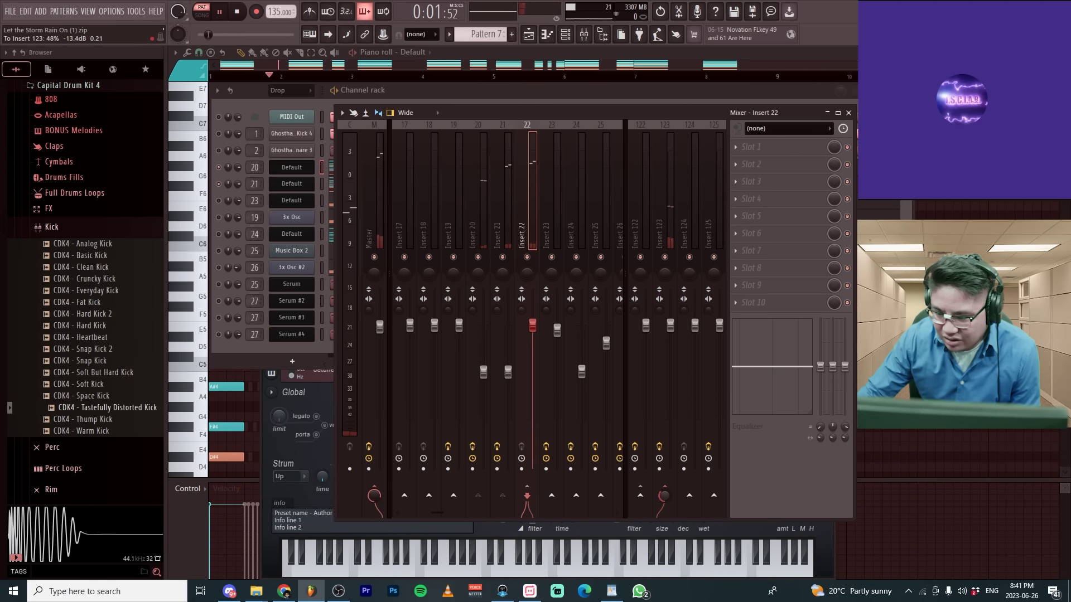
{"action": "left_click", "coordinate": [751, 164]}
{"action": "mouse_move", "coordinate": [749, 177]}
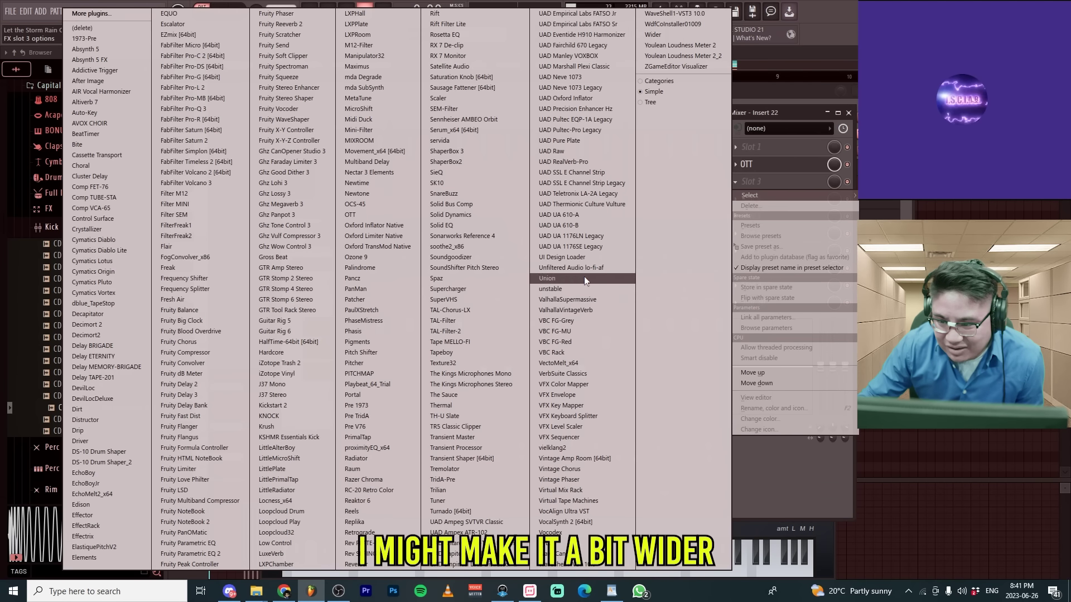
{"action": "left_click", "coordinate": [652, 34]}
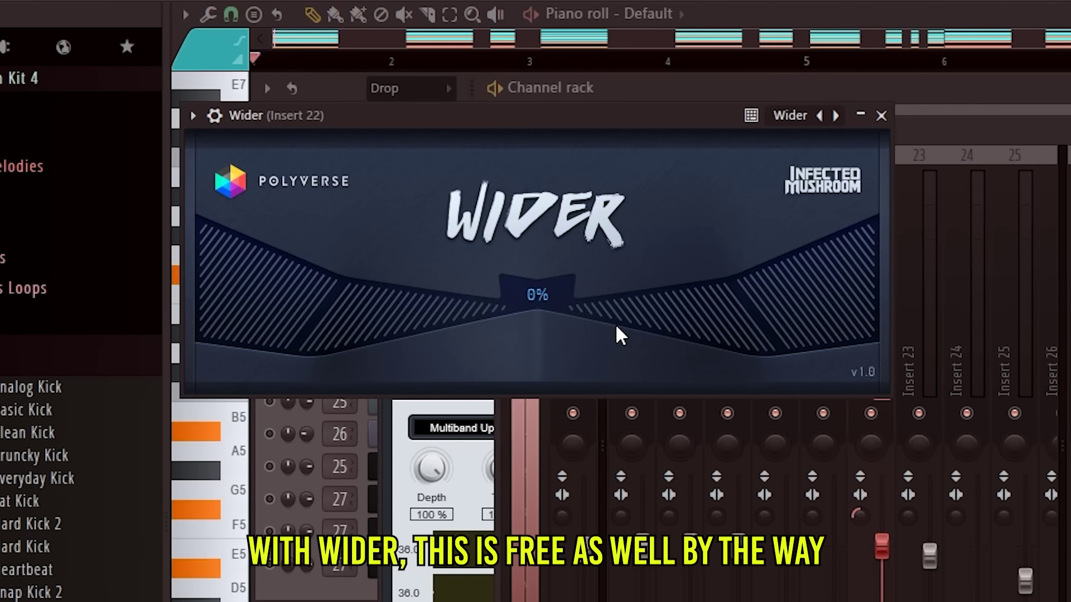
{"action": "left_click_drag", "start_coordinate": [610, 316], "coordinate": [650, 197]}
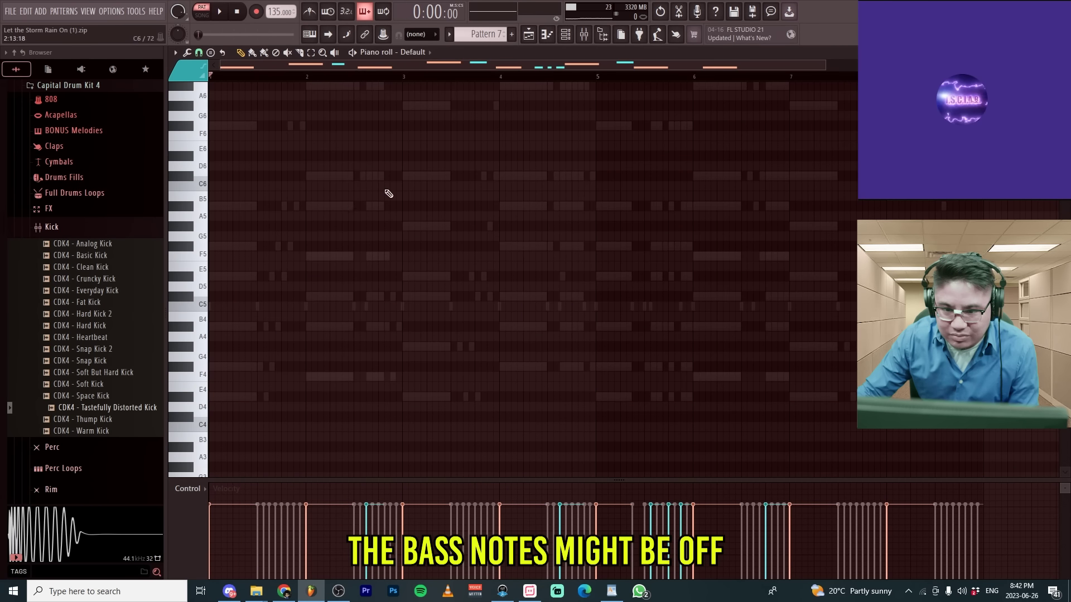
- Play the original Pattern 7 chord progression to hear what needs reworking
{"action": "scroll", "coordinate": [391, 197], "scroll_direction": "up", "scroll_amount": 3}
{"action": "key", "text": "F6"}
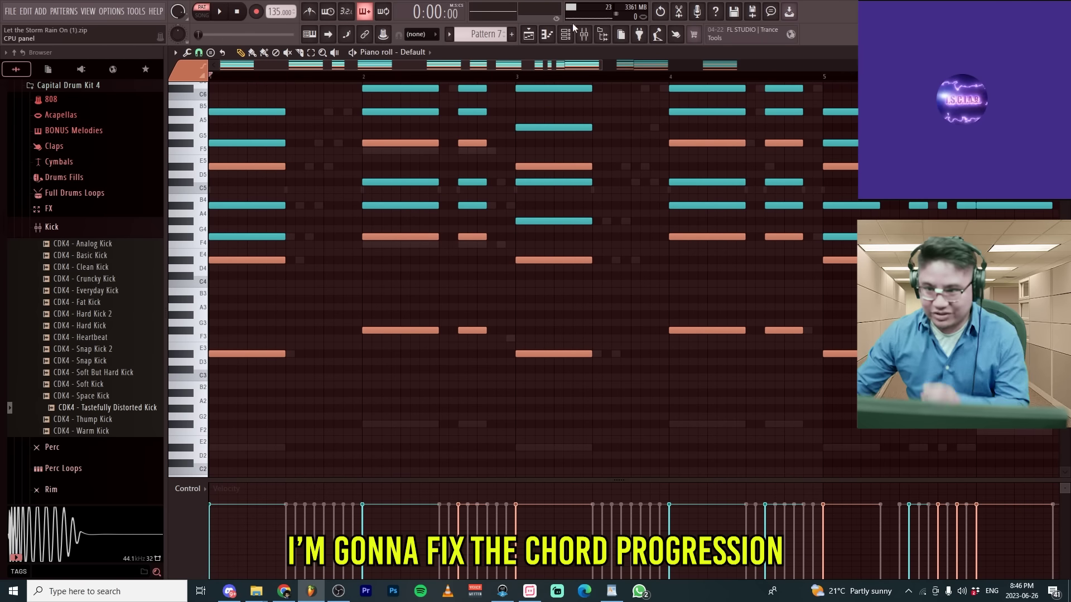
{"action": "key", "text": "space"}
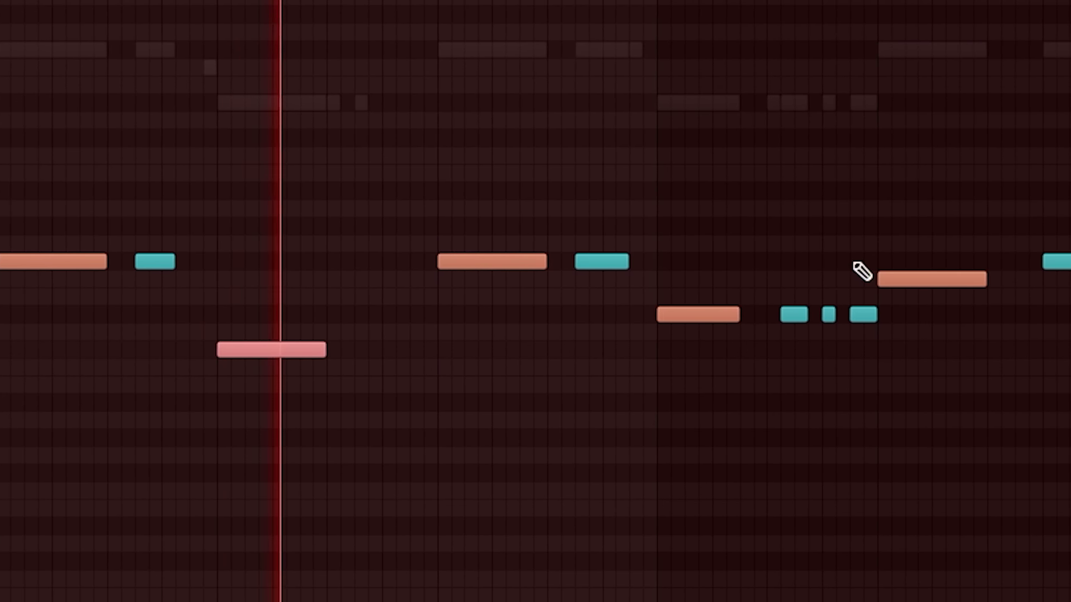
{"action": "scroll", "coordinate": [441, 170], "scroll_direction": "up", "scroll_amount": 3}
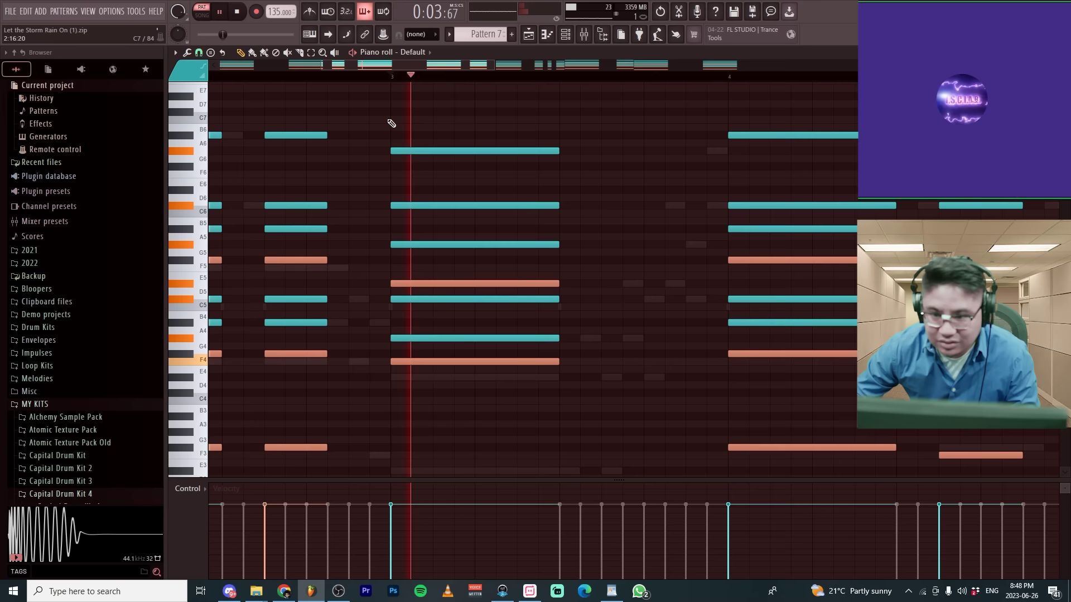
{"action": "key", "text": "space"}
- Play back the revised Pattern 7 chords with all channel rack channels
{"action": "scroll", "coordinate": [443, 191], "scroll_direction": "down", "scroll_amount": 3}
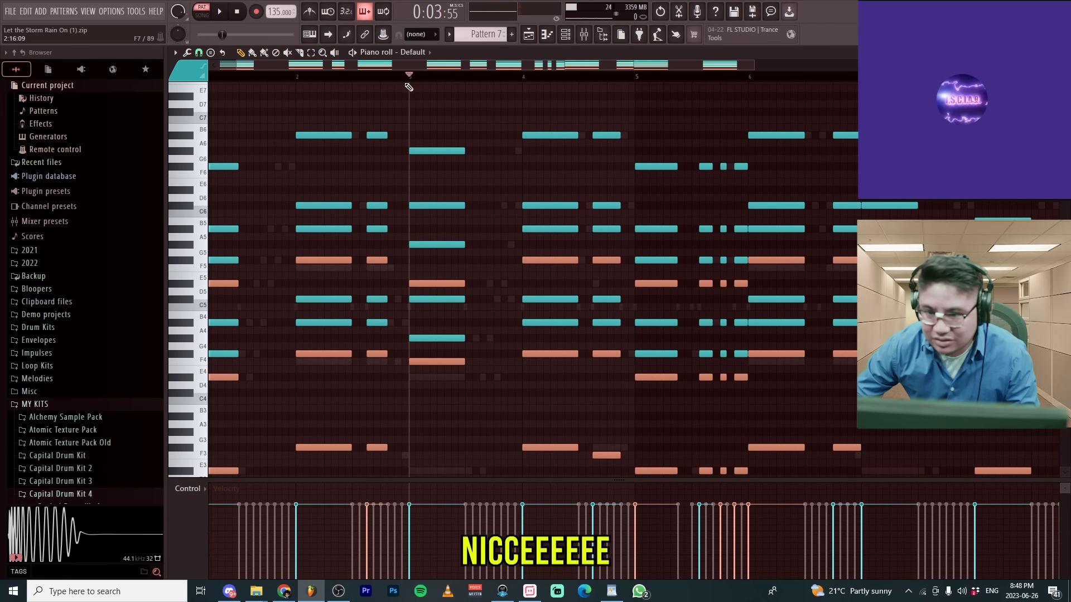
{"action": "scroll", "coordinate": [632, 279], "scroll_direction": "up", "scroll_amount": 5}
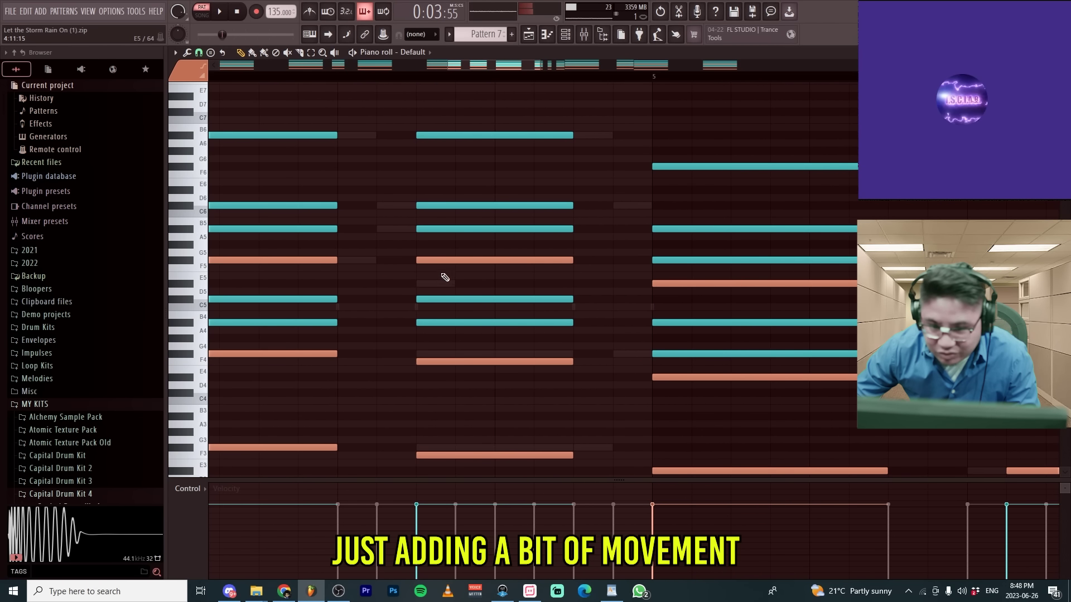
{"action": "scroll", "coordinate": [445, 268], "scroll_direction": "down", "scroll_amount": 5}
{"action": "key", "text": "space"}
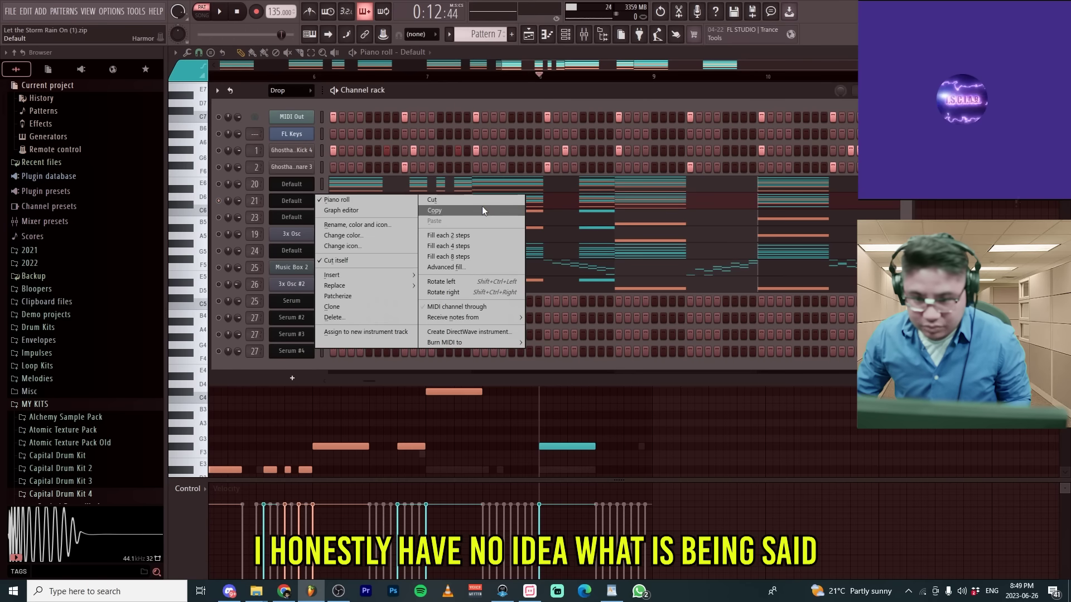
{"action": "left_click", "coordinate": [482, 206]}
{"action": "right_click", "coordinate": [316, 195]}
{"action": "left_click", "coordinate": [467, 203]}
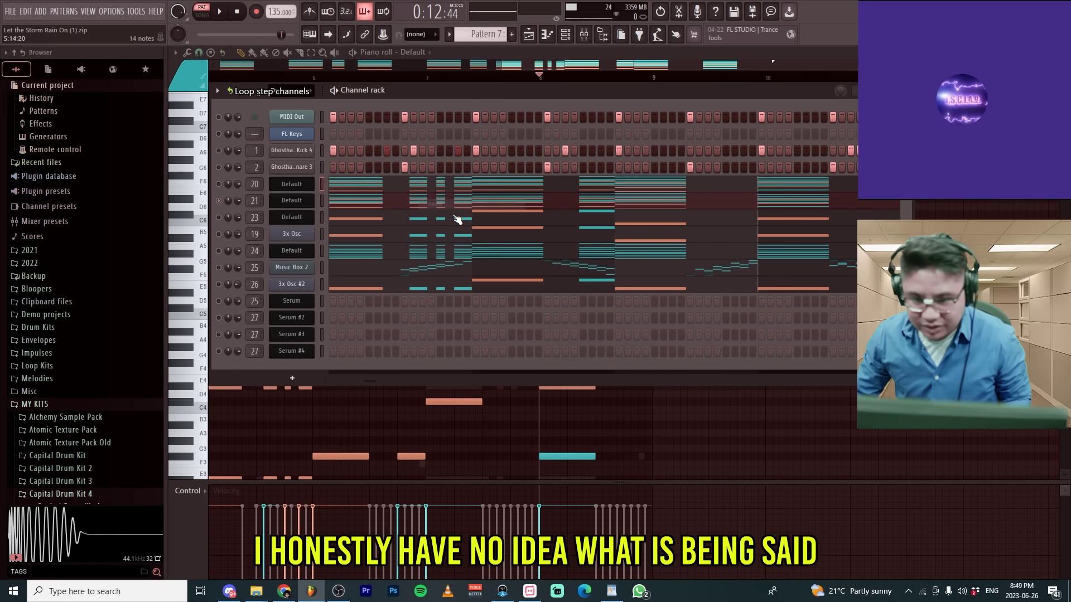
{"action": "key", "text": "space"}
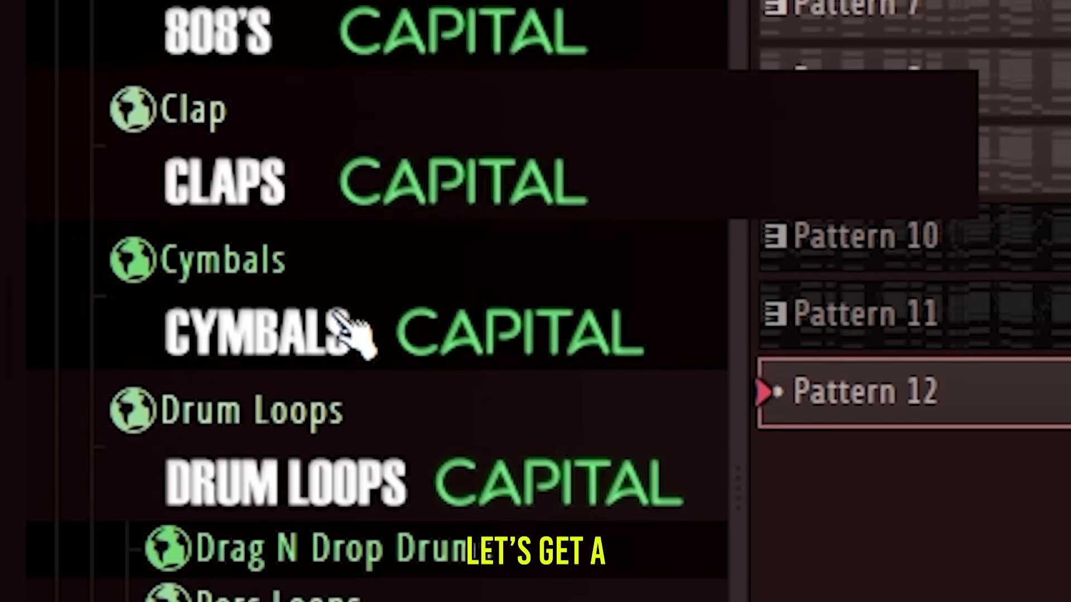
- Scroll the playlist to review the Build's Pattern 12 clips and Impact Clap hits
{"action": "scroll", "coordinate": [346, 330], "scroll_direction": "down", "scroll_amount": 10}
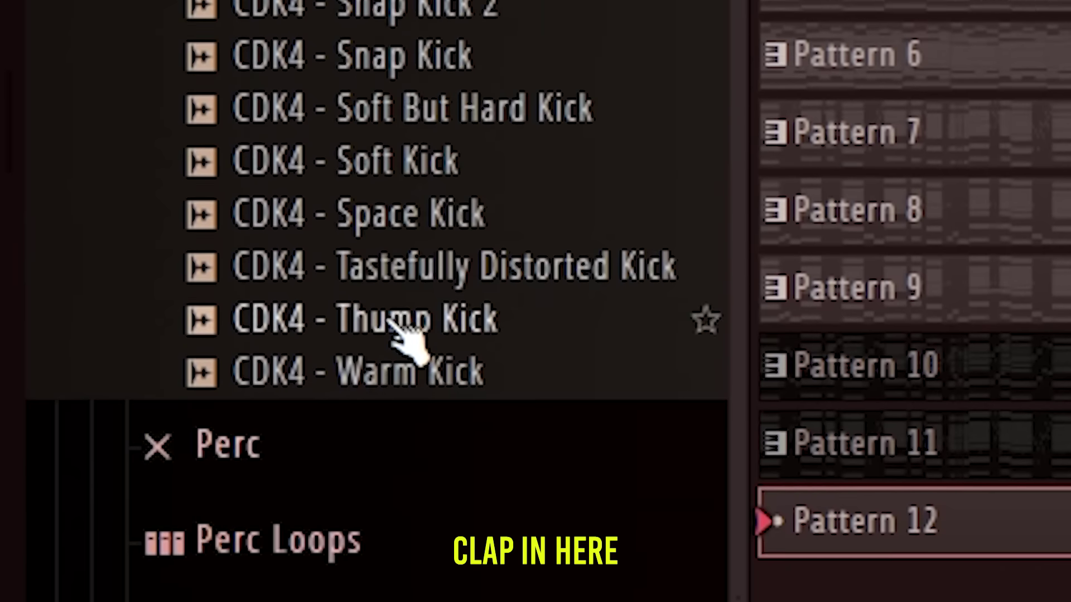
{"action": "scroll", "coordinate": [408, 335], "scroll_direction": "up", "scroll_amount": 10}
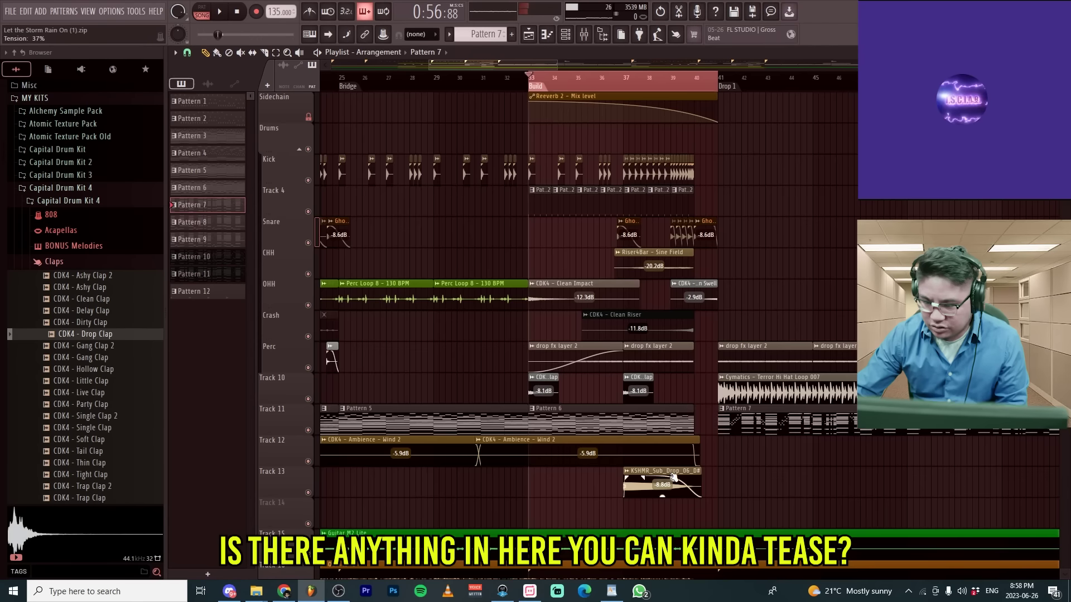
{"action": "scroll", "coordinate": [669, 480], "scroll_direction": "up", "scroll_amount": 2}
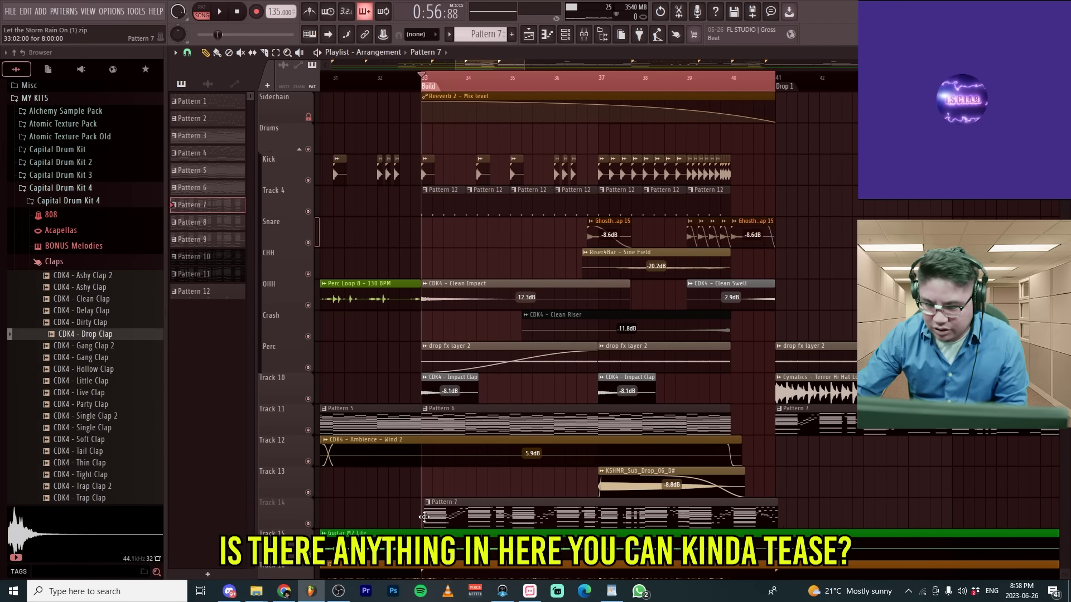
- Close the Music Box 2 clip settings and show the clip's assigned mixer insert
{"action": "scroll", "coordinate": [459, 389], "scroll_direction": "down", "scroll_amount": 4}
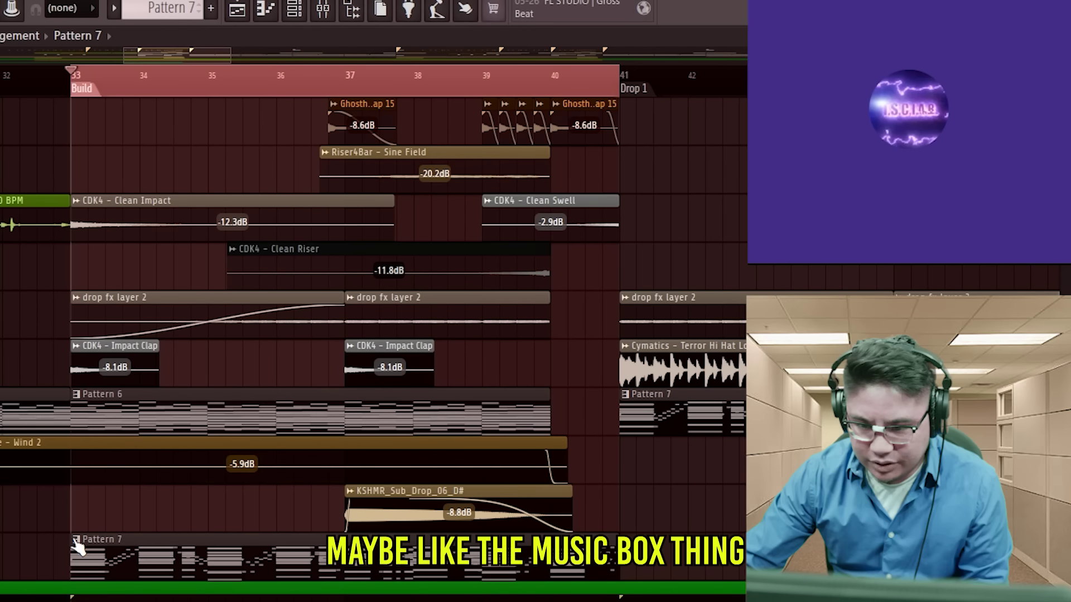
{"action": "scroll", "coordinate": [126, 552], "scroll_direction": "down", "scroll_amount": 2}
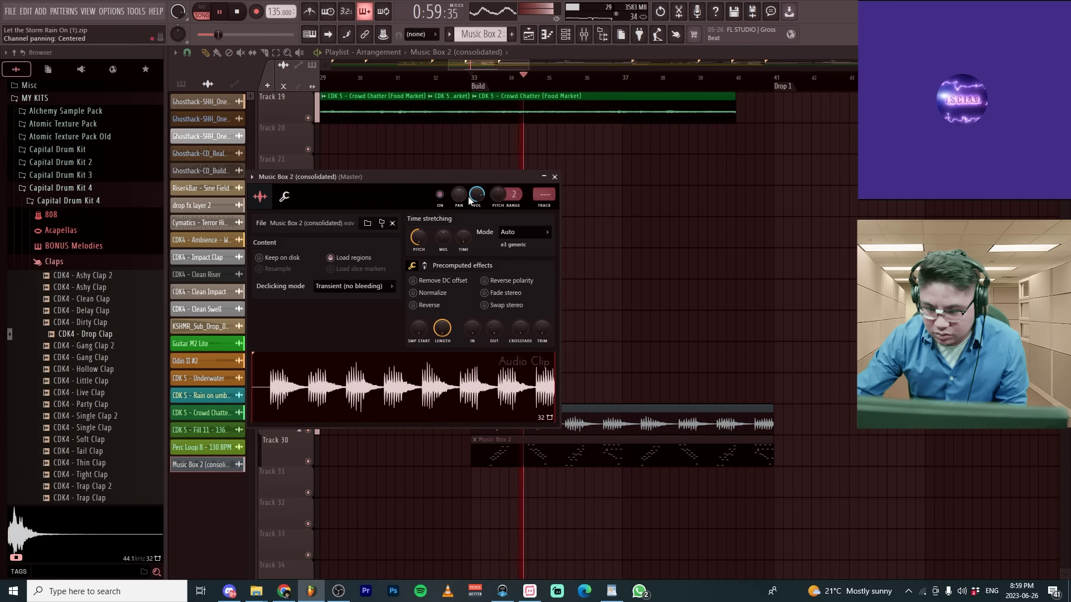
{"action": "key", "text": "Escape"}
{"action": "double_click", "coordinate": [585, 427]}
{"action": "key", "text": "F9"}
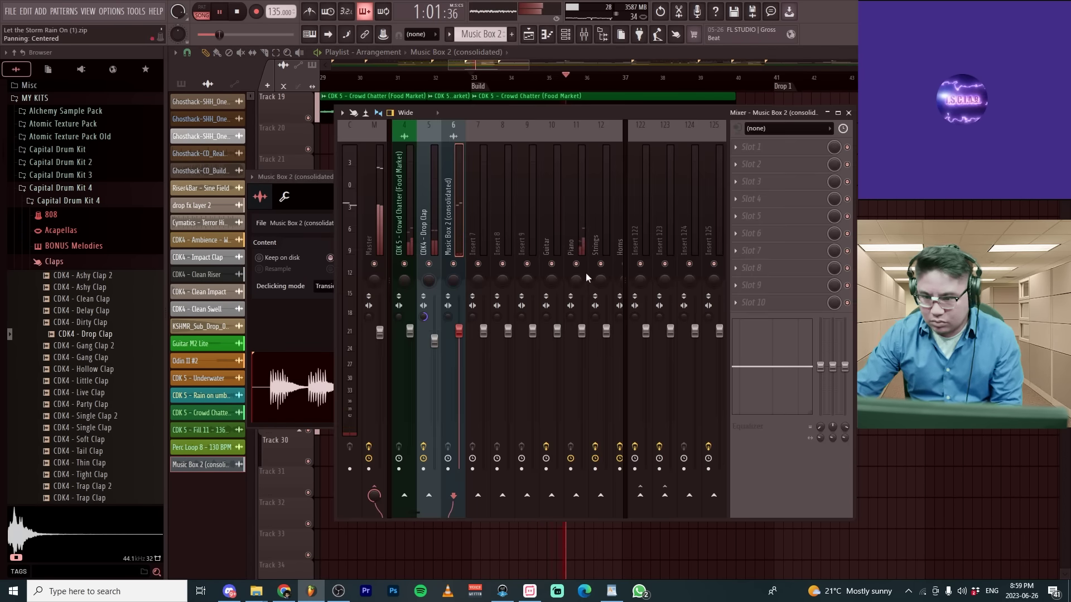